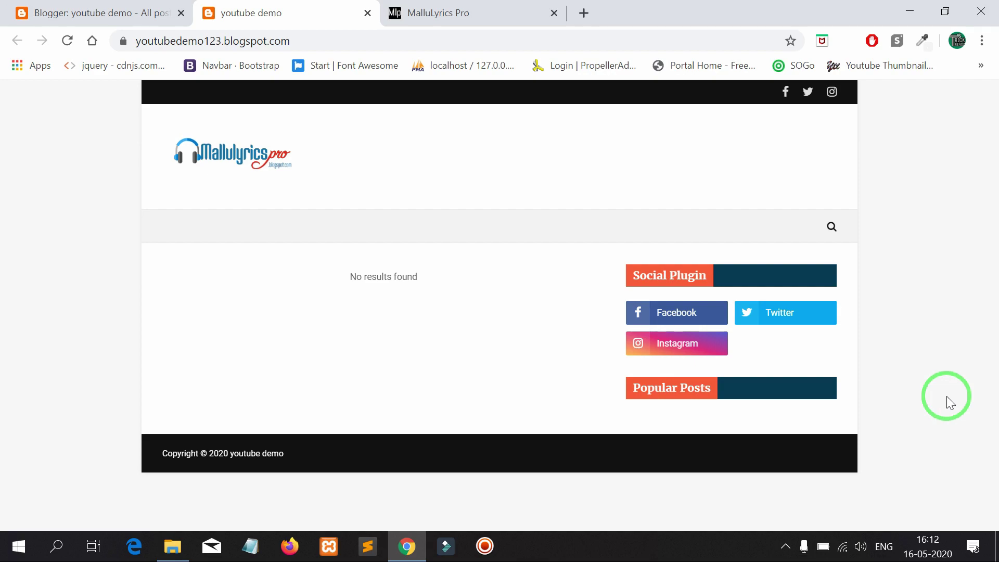
Open the Main Menu's Link List gadget for configuration in the youtube demo blog's layout.
left_click(133, 11)
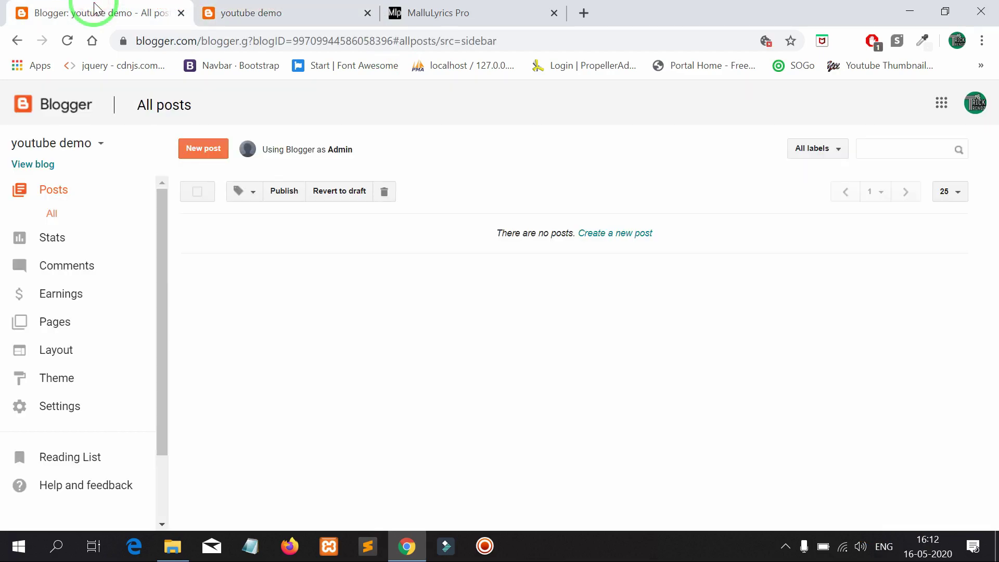
left_click(50, 350)
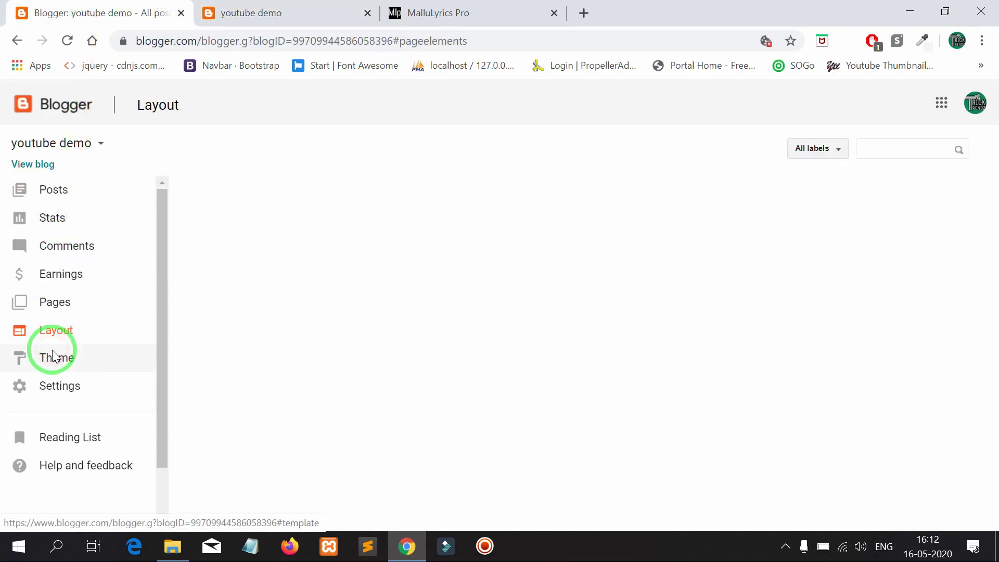
scroll(688, 236, "down", 3)
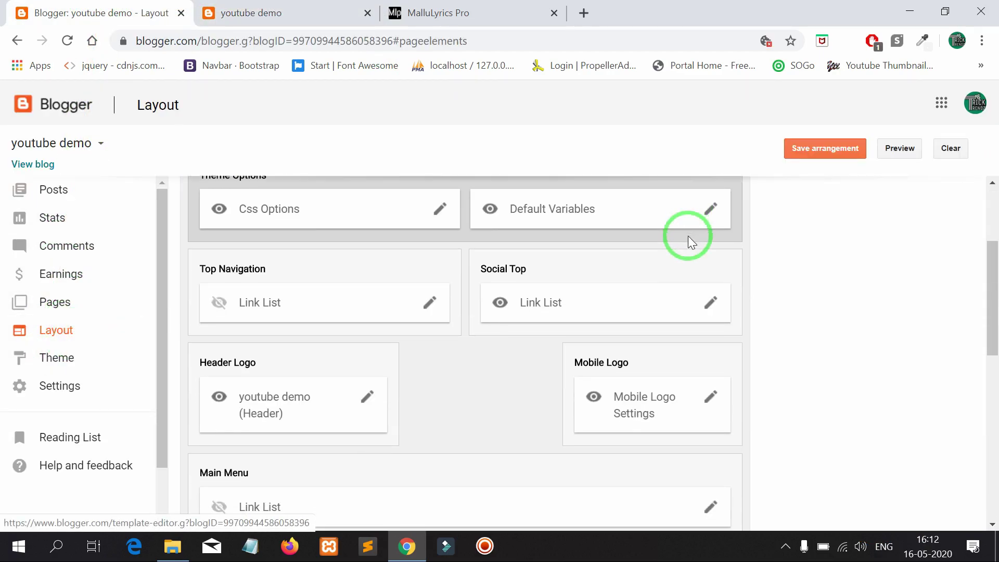
scroll(688, 236, "down", 1)
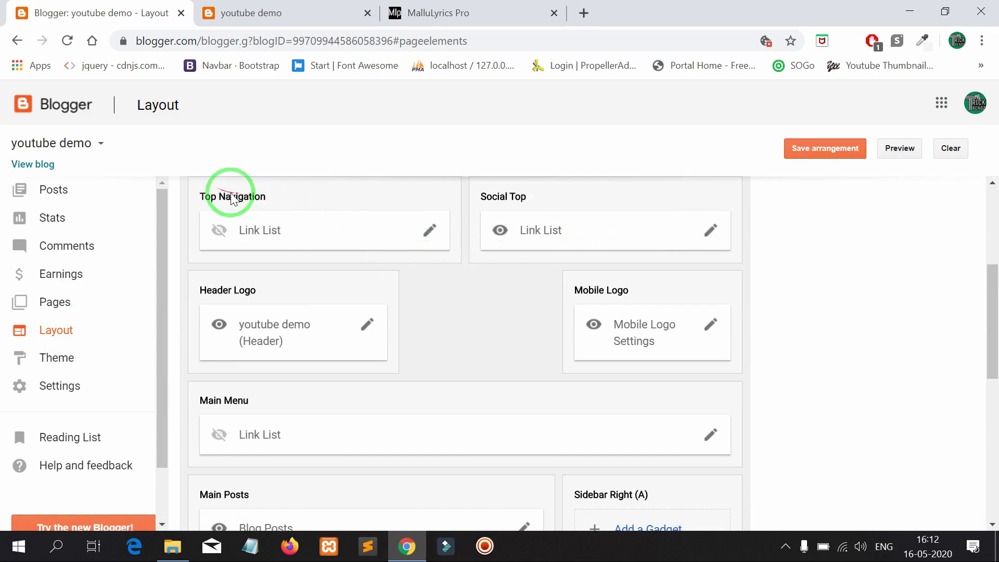
scroll(330, 257, "down", 1)
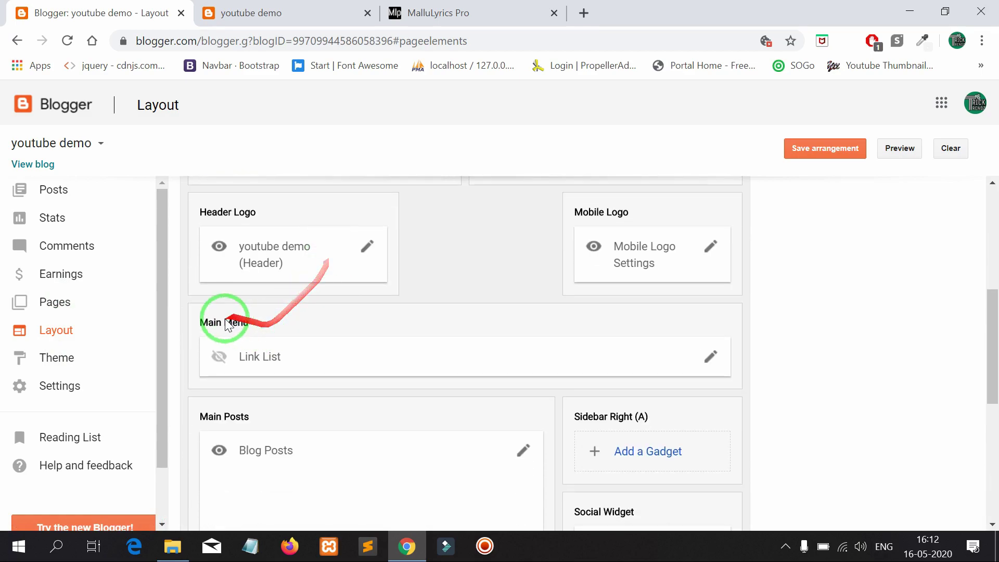
scroll(281, 328, "down", 5)
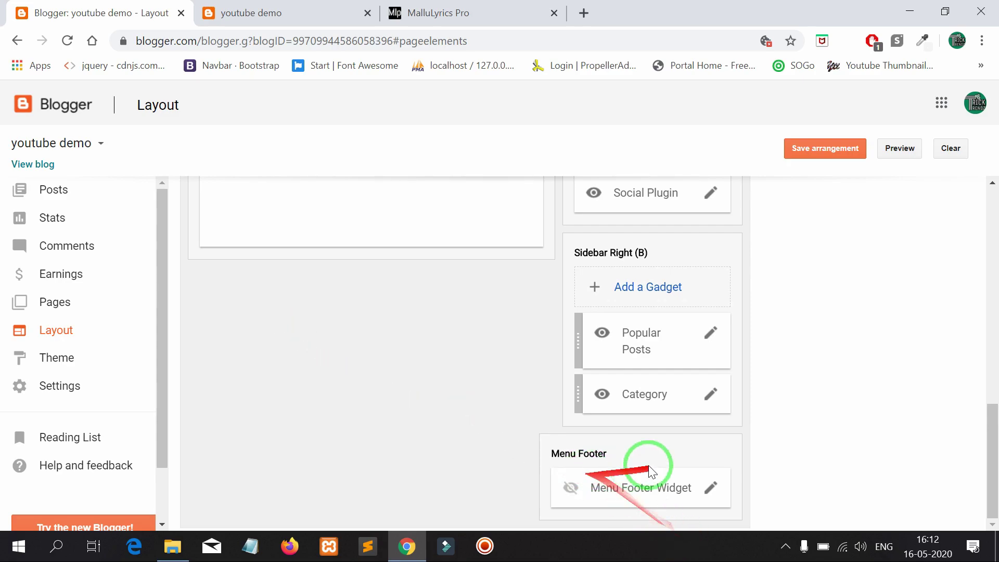
scroll(601, 450, "up", 6)
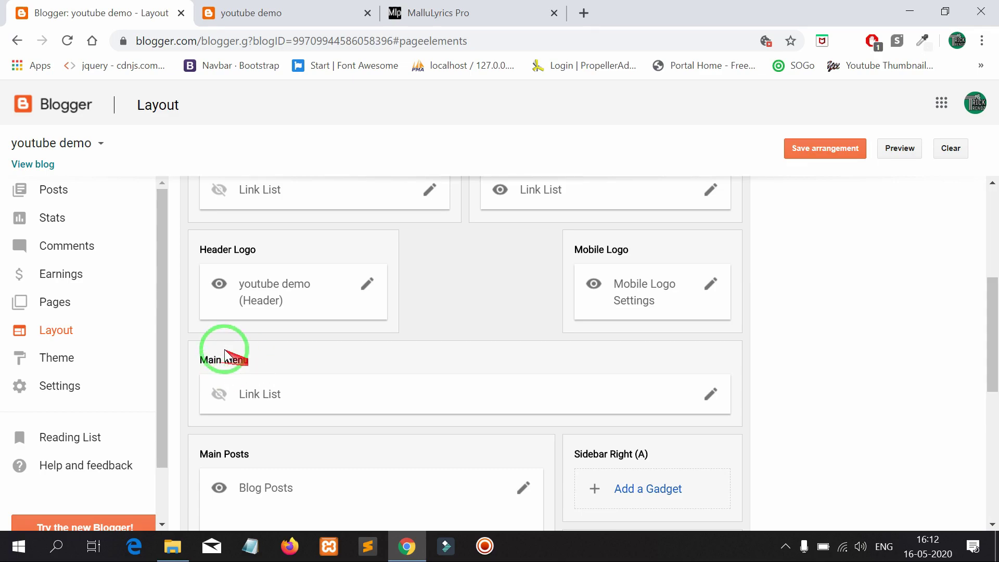
left_click(711, 394)
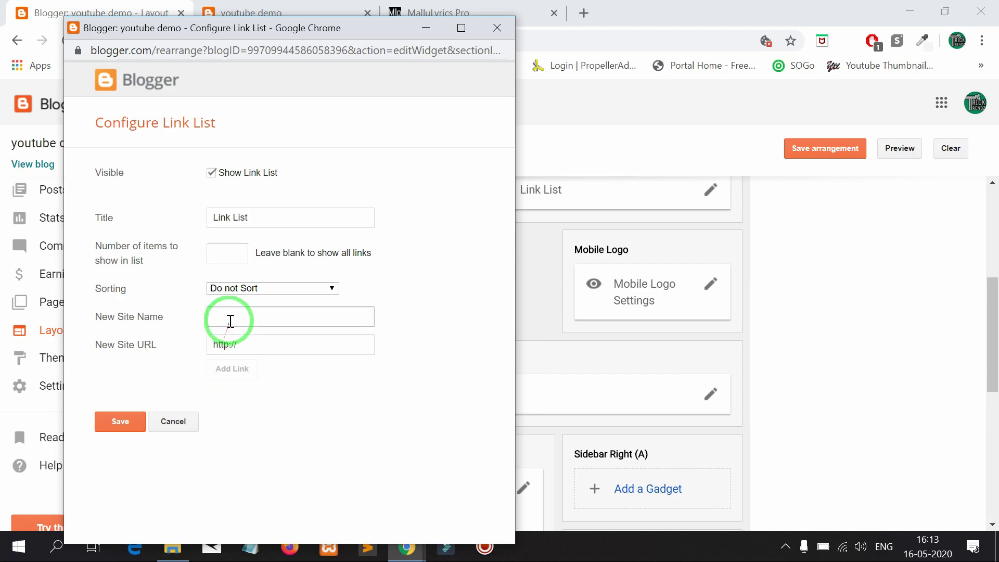
Add a link named Home with the URL / to the Main Menu link list.
mouse_move(178, 312)
left_mouse_down()
mouse_move(163, 316)
mouse_move(179, 318)
left_mouse_up()
left_click(179, 316)
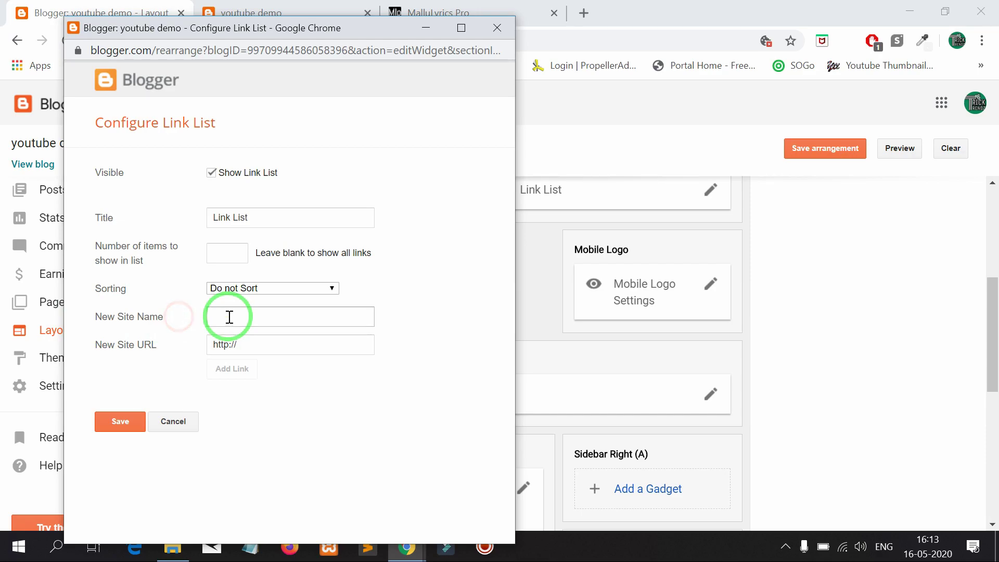
left_click(227, 317)
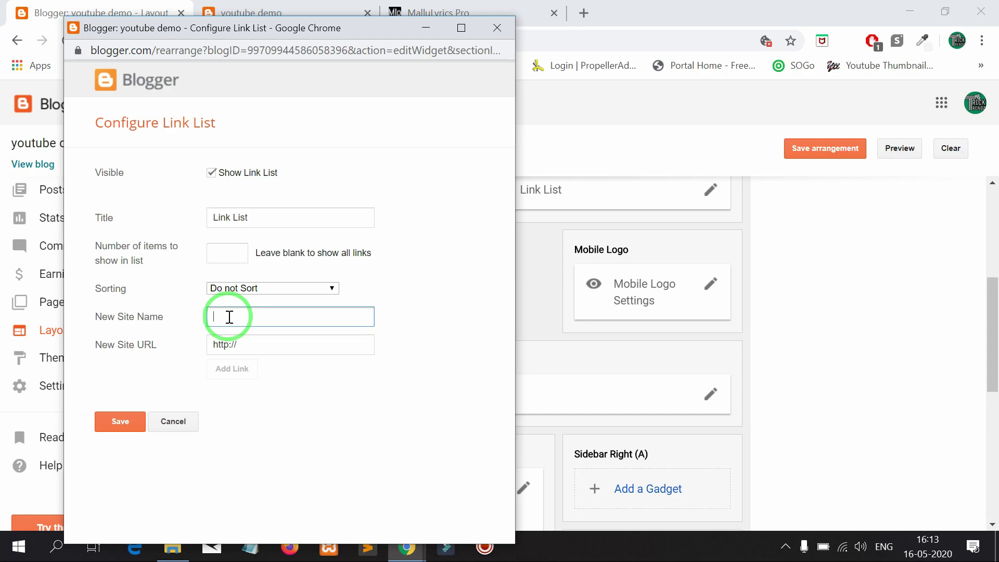
type("H")
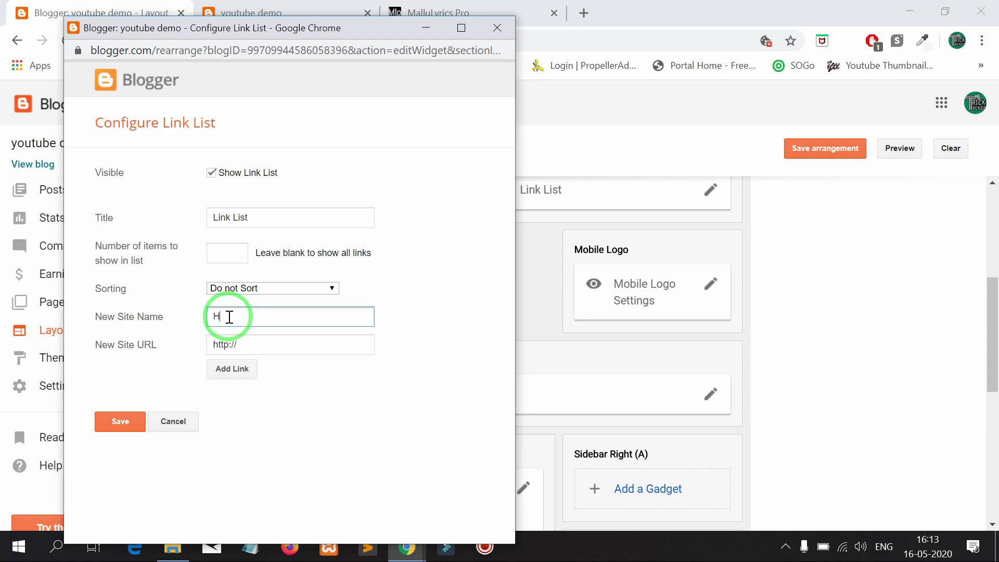
type("ome")
left_click(232, 344)
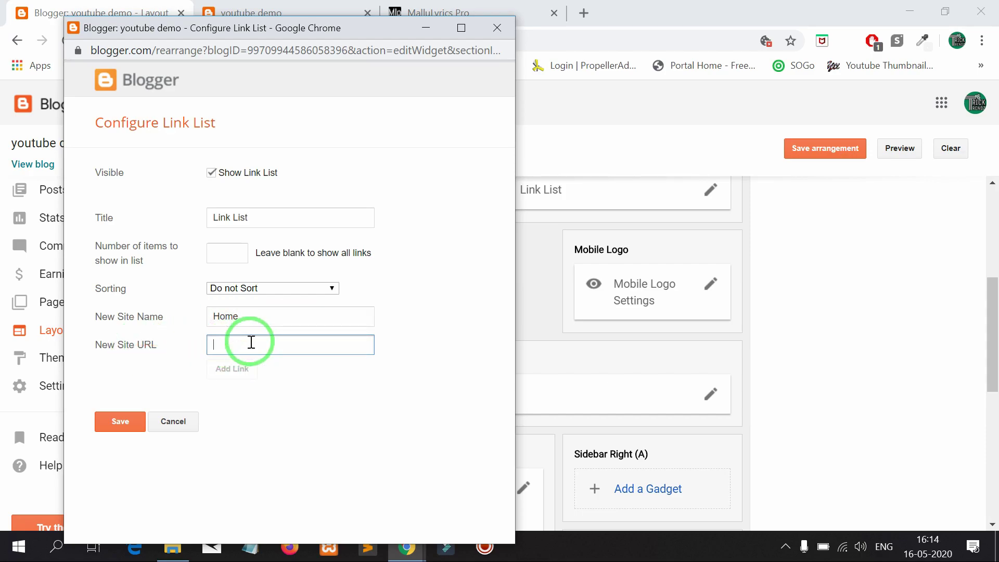
type("/")
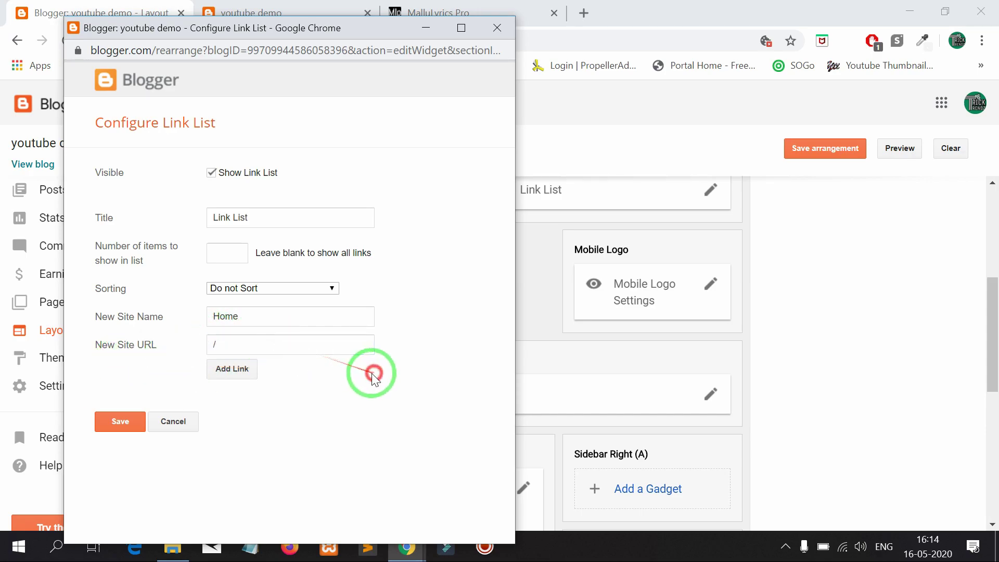
left_click(243, 369)
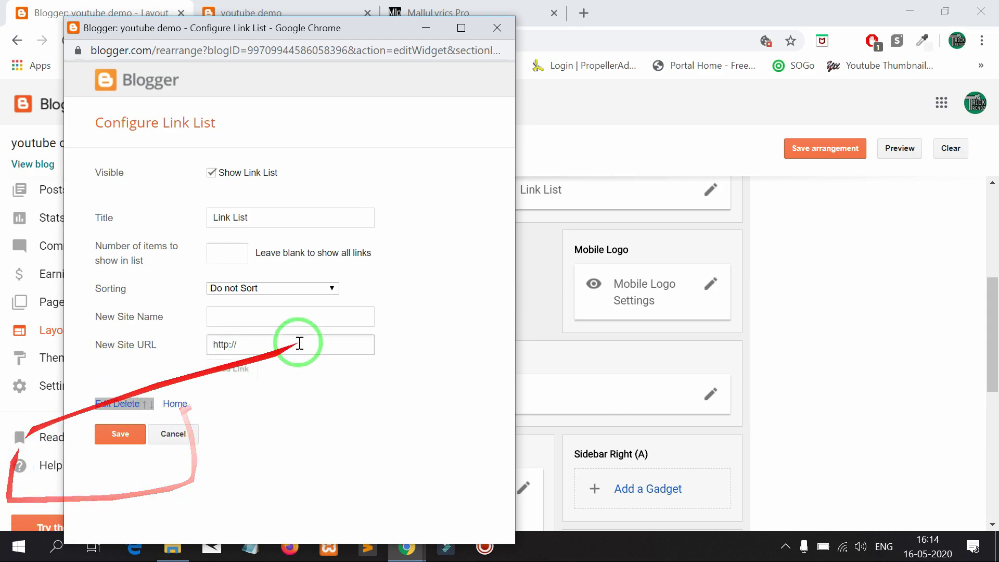
Look at the main menu entries on the MalluLyrics Pro site and return to the link list configuration.
left_click(484, 6)
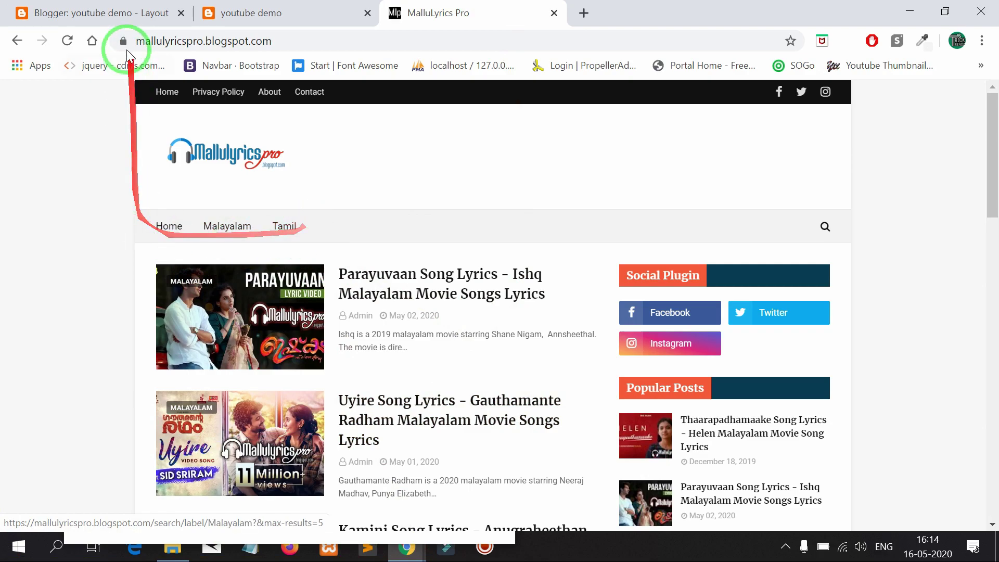
left_click(104, 12)
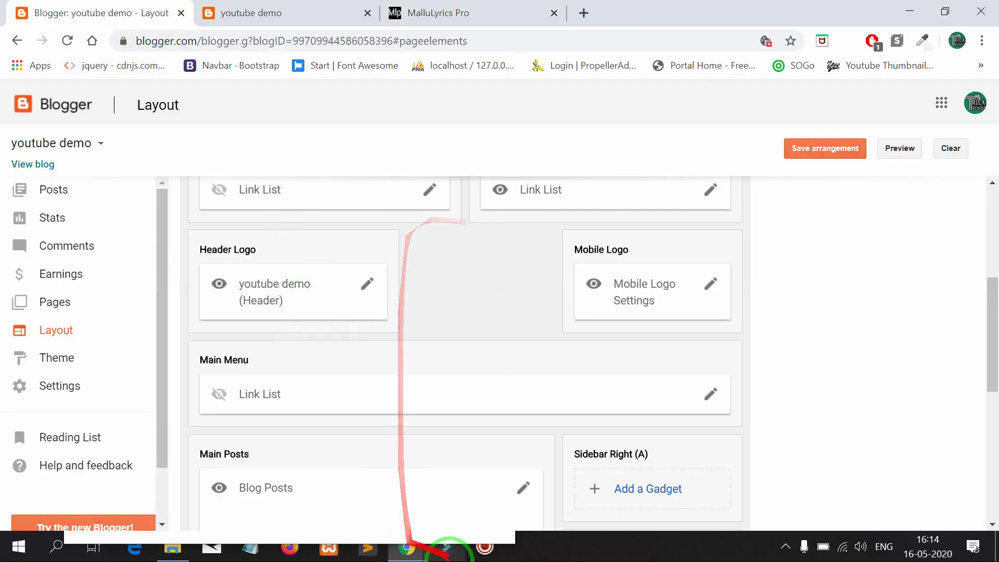
mouse_move(412, 547)
left_click(494, 486)
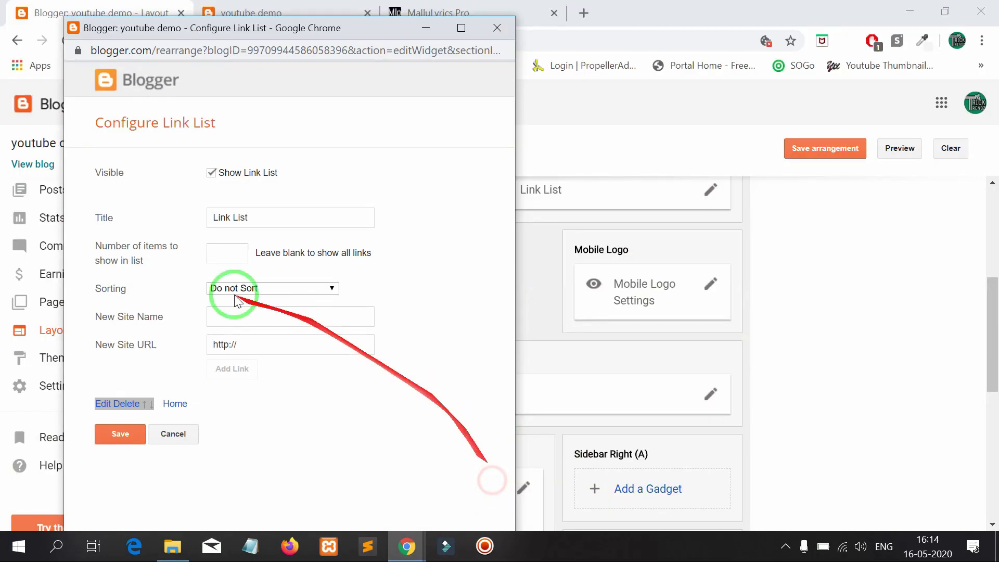
Add a link named Malayalam with the placeholder URL # to the Main Menu link list.
left_click(229, 316)
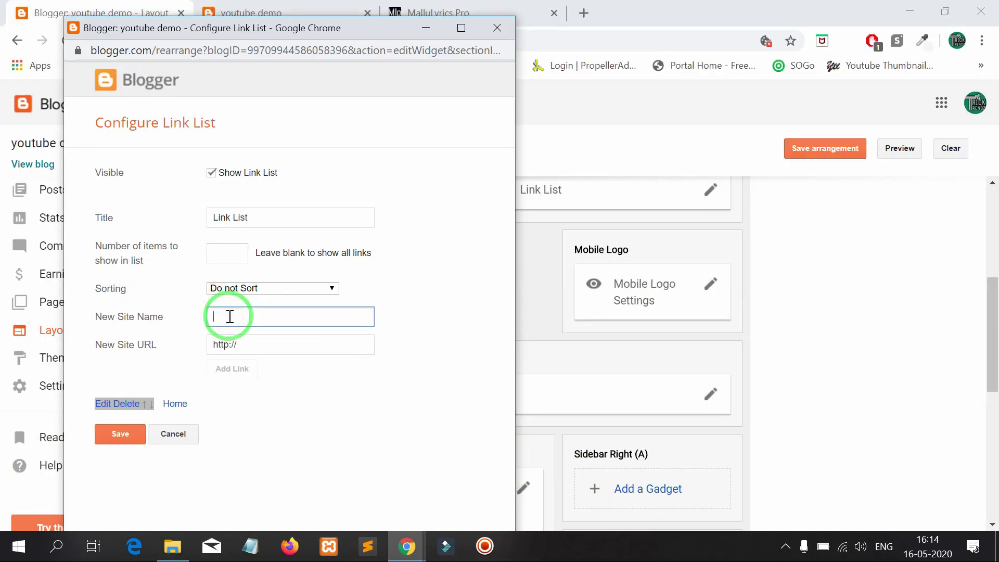
type("Ma")
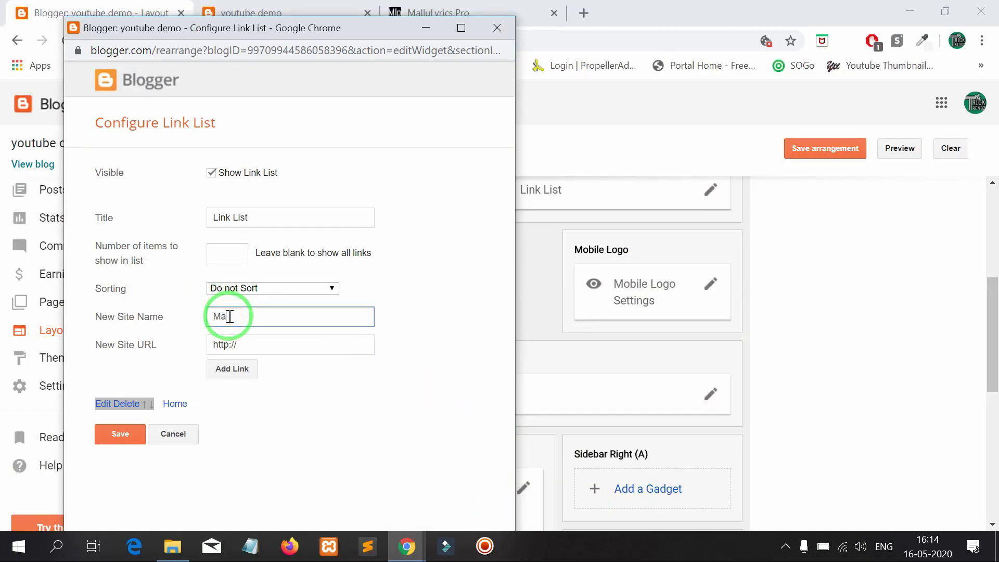
type("layalam")
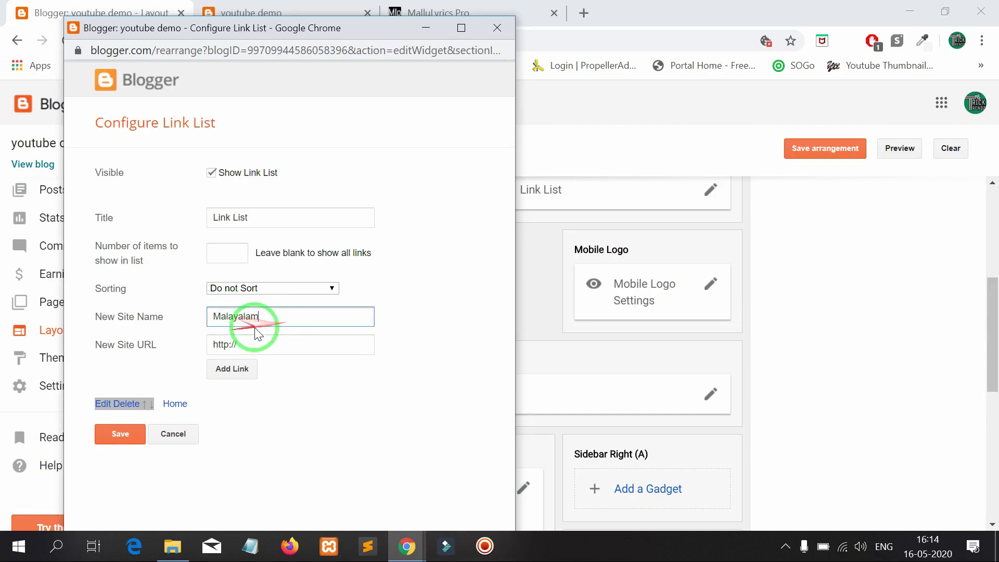
left_click_drag(260, 345, 198, 345)
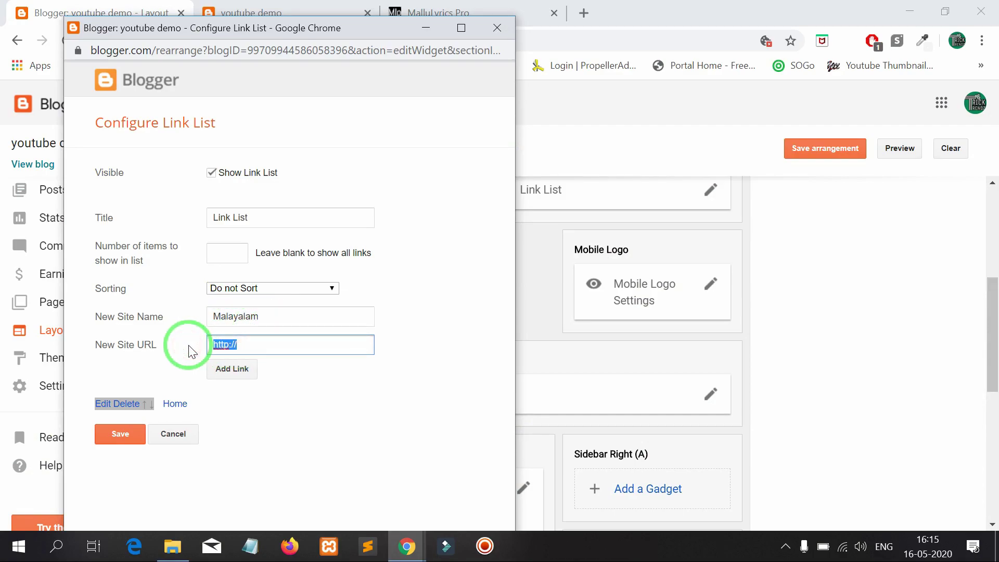
key("BackSpace")
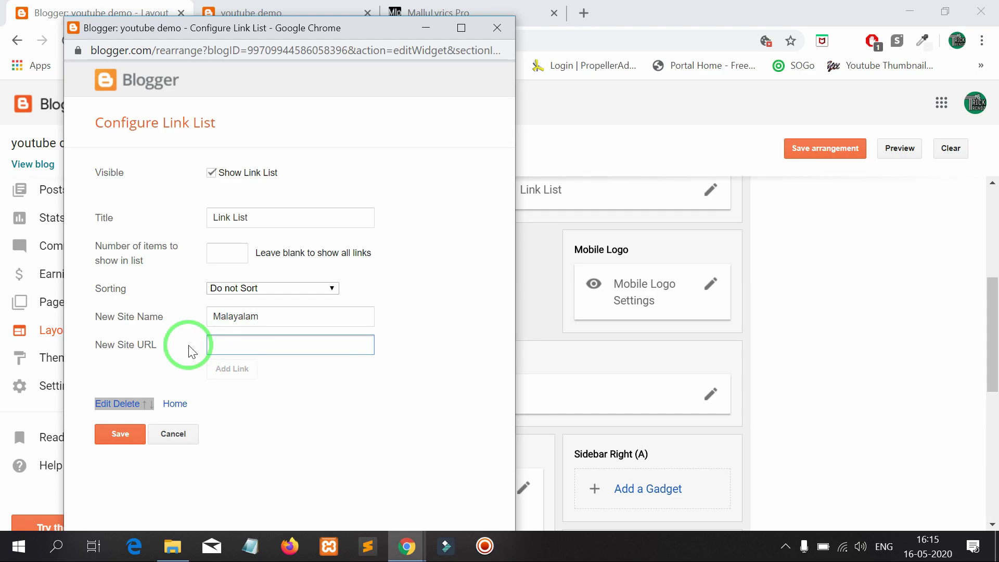
type("#")
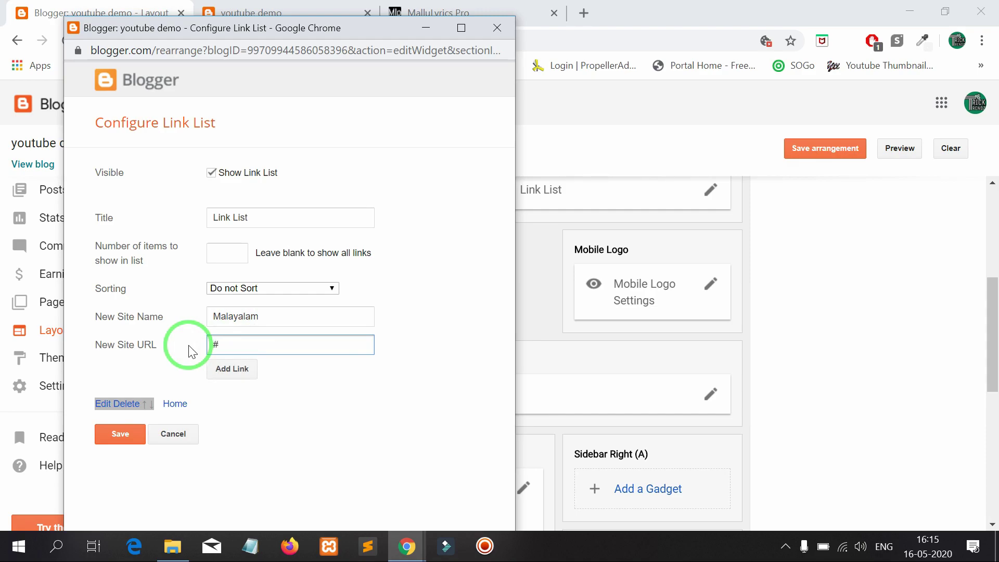
left_click(239, 339)
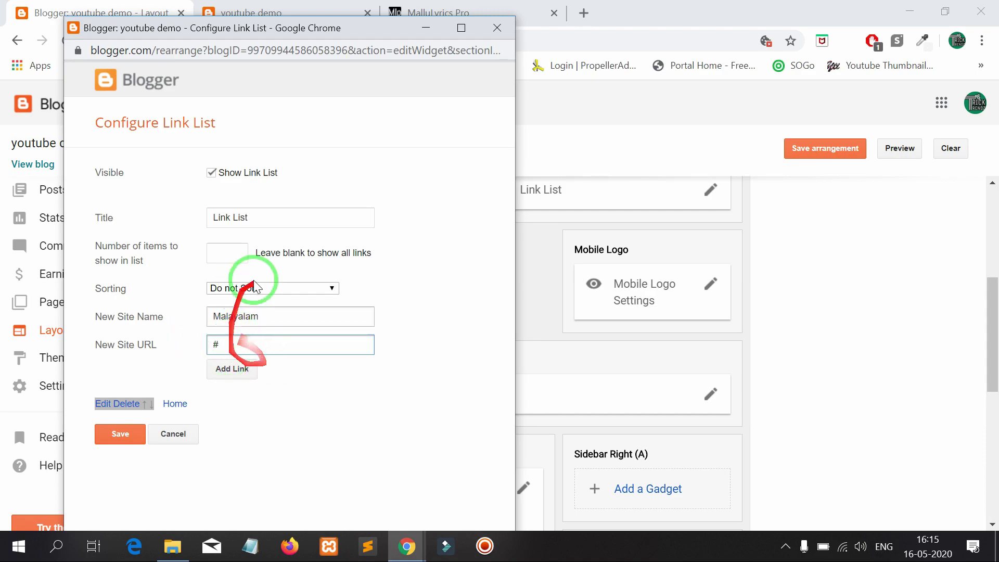
left_click(243, 378)
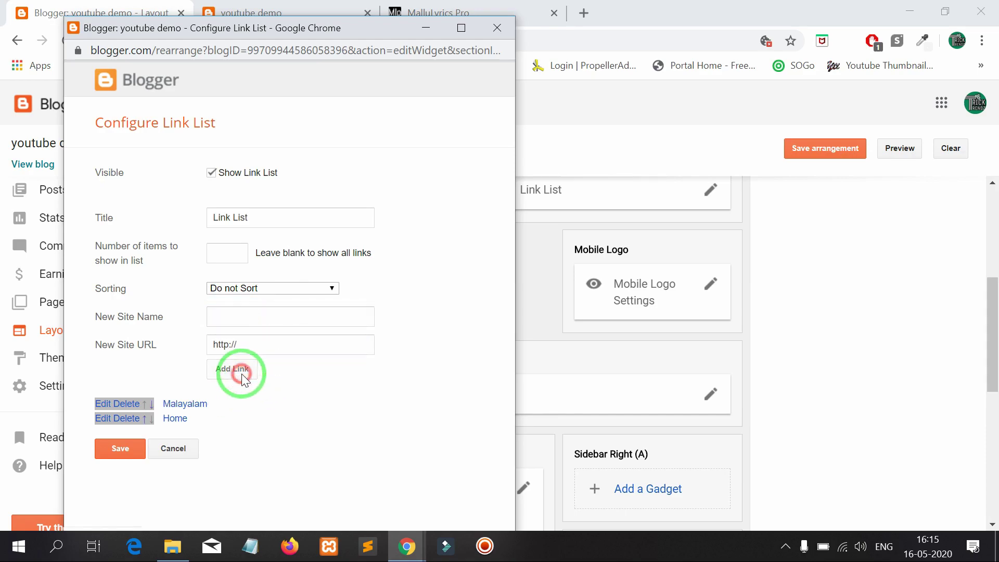
Move the Malayalam link below Home and save the link list and the layout arrangement.
left_click(152, 404)
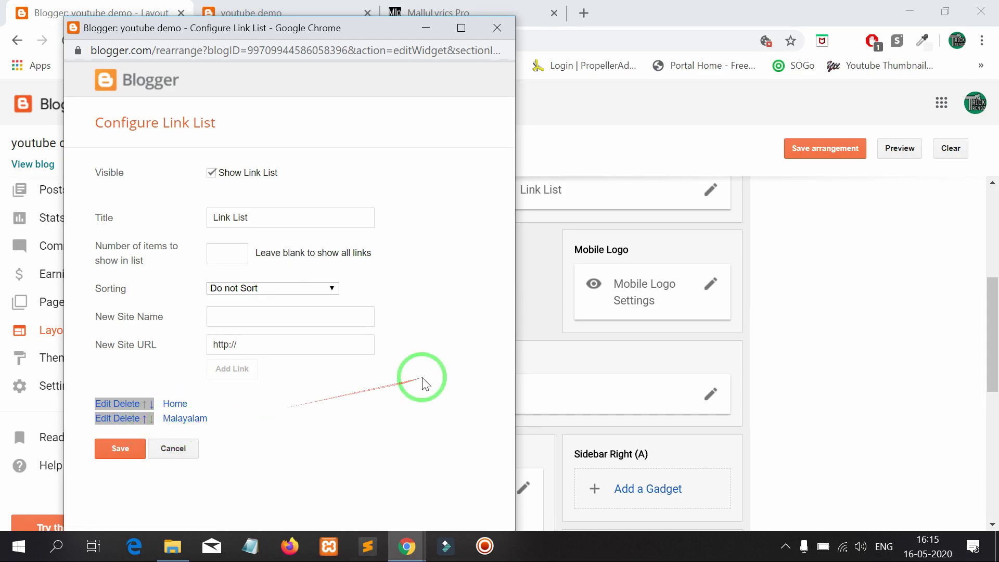
left_click(144, 441)
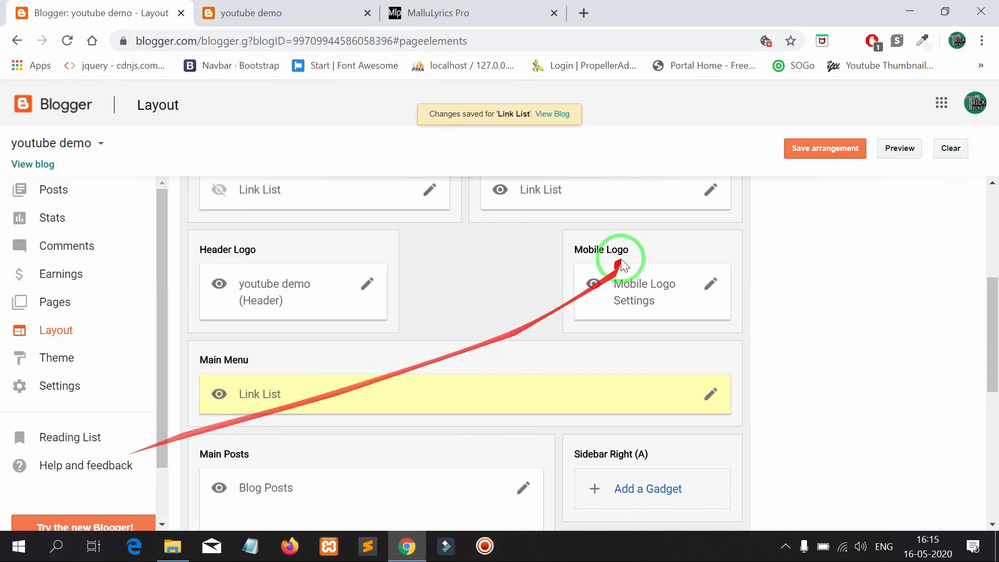
left_click(791, 152)
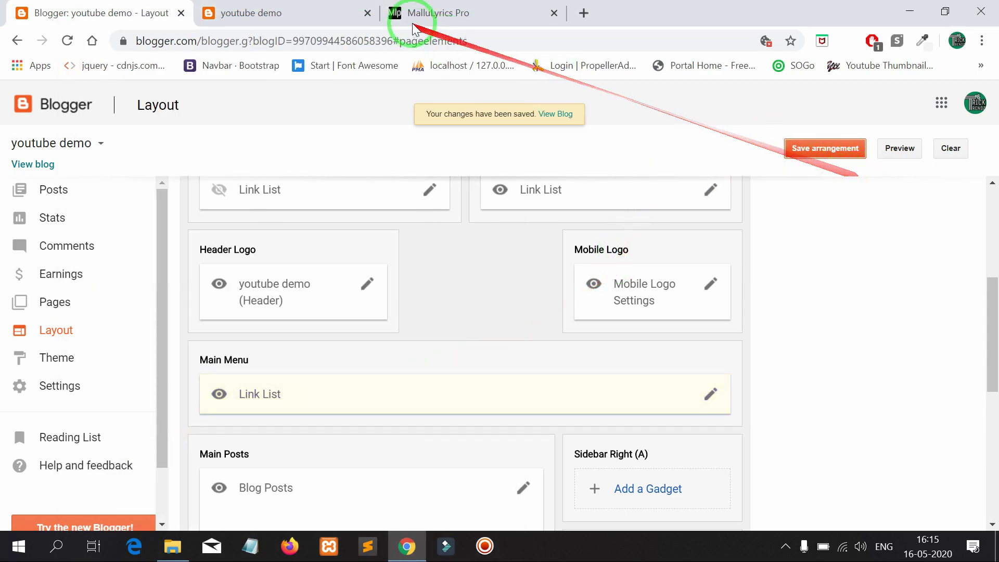
Reload the youtube demo blog and check the Home and Malayalam entries in its main menu.
left_click(311, 24)
left_click(67, 41)
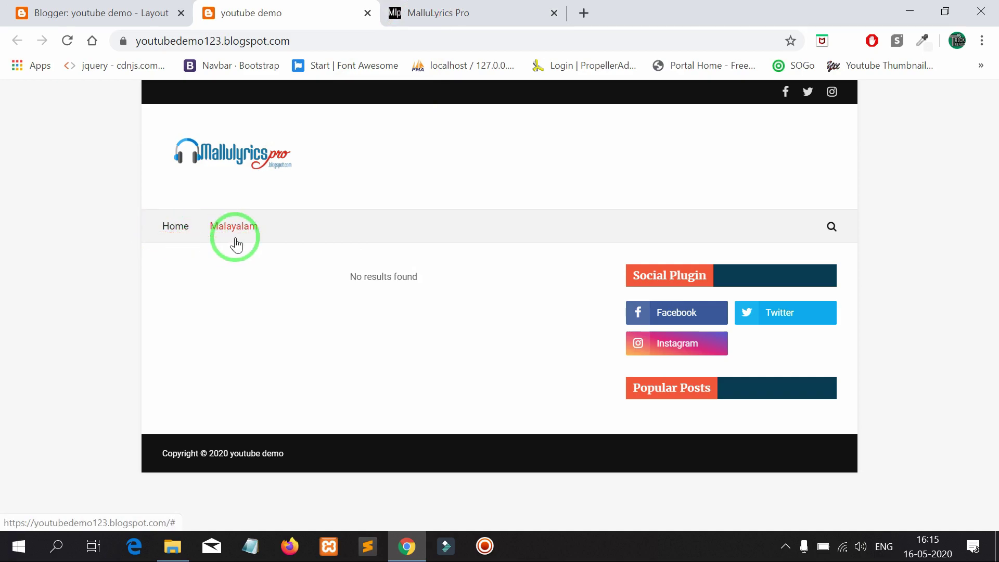
left_click(175, 232)
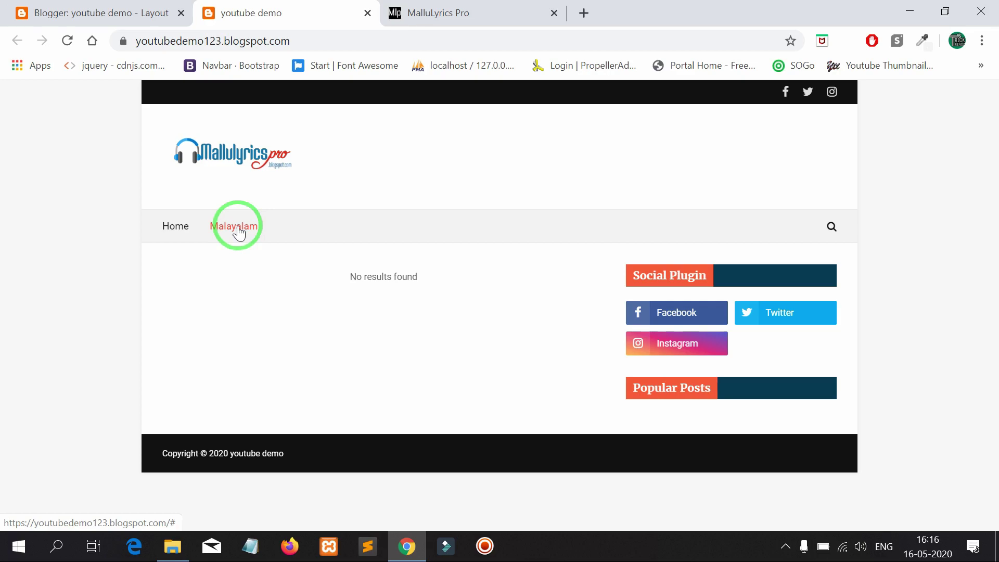
Add a link named _malayalam songs 2019 with the URL / to the Main Menu link list.
left_click(131, 14)
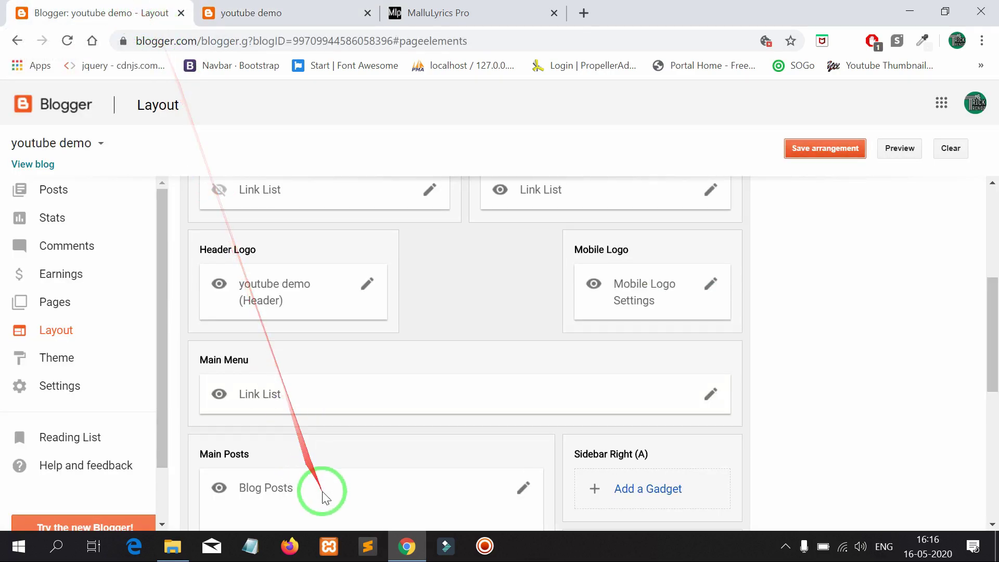
left_click(711, 394)
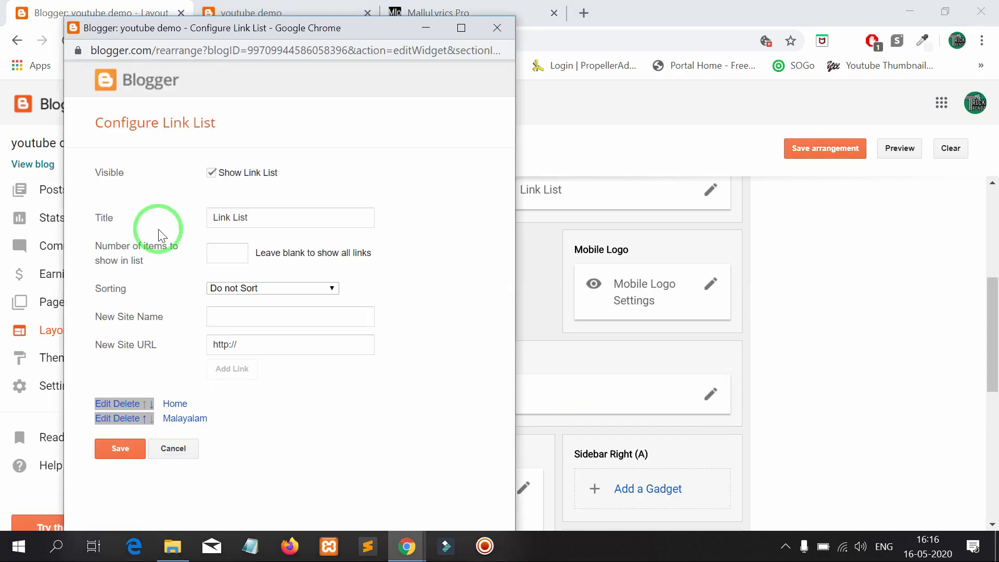
left_click(232, 319)
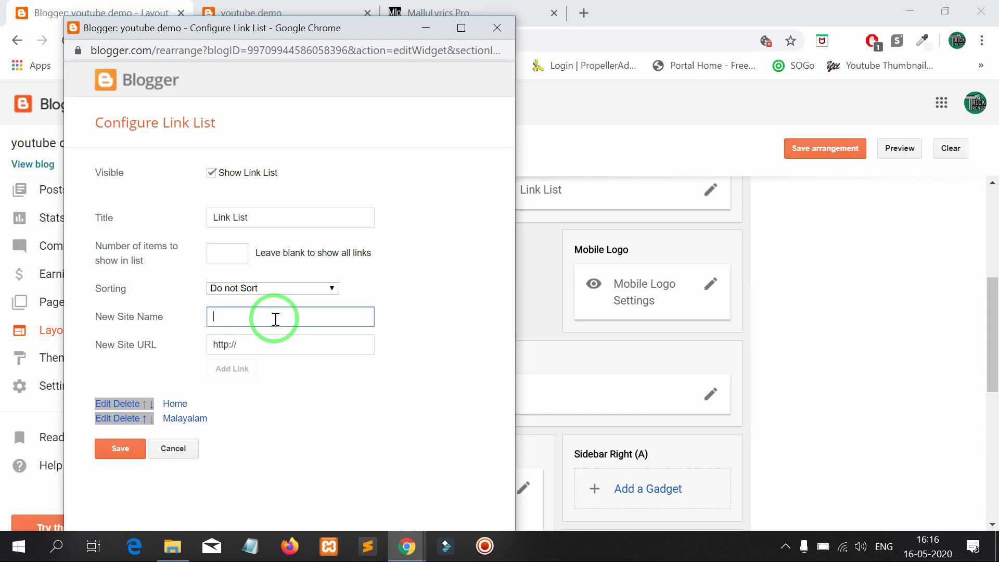
type("mal")
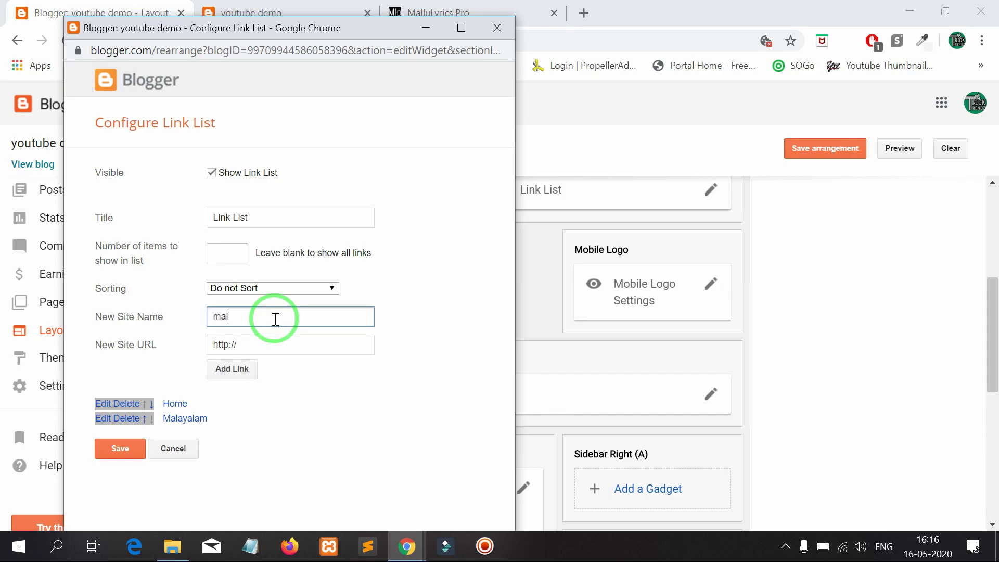
type("ayalam songs 2019")
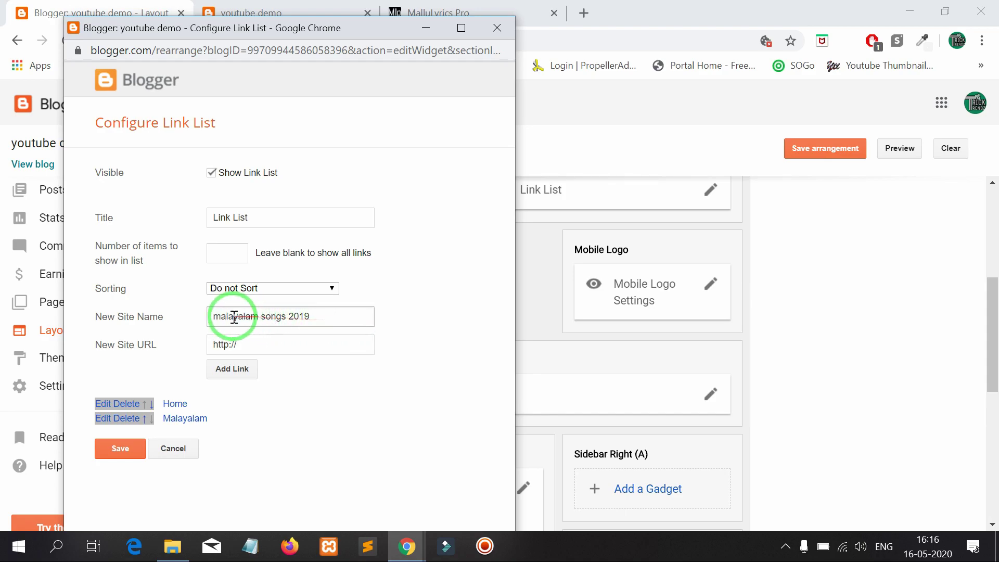
left_click(212, 319)
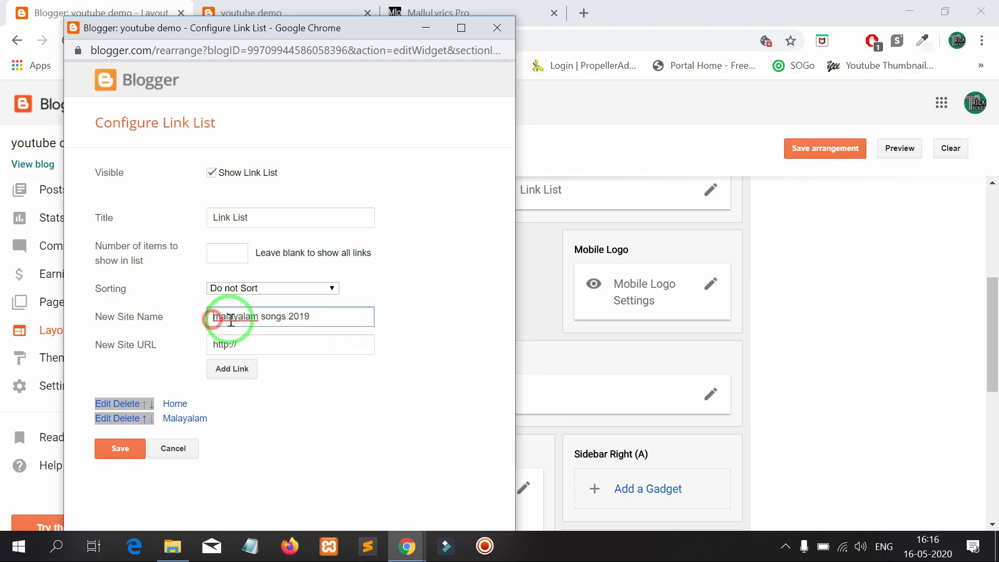
type("_")
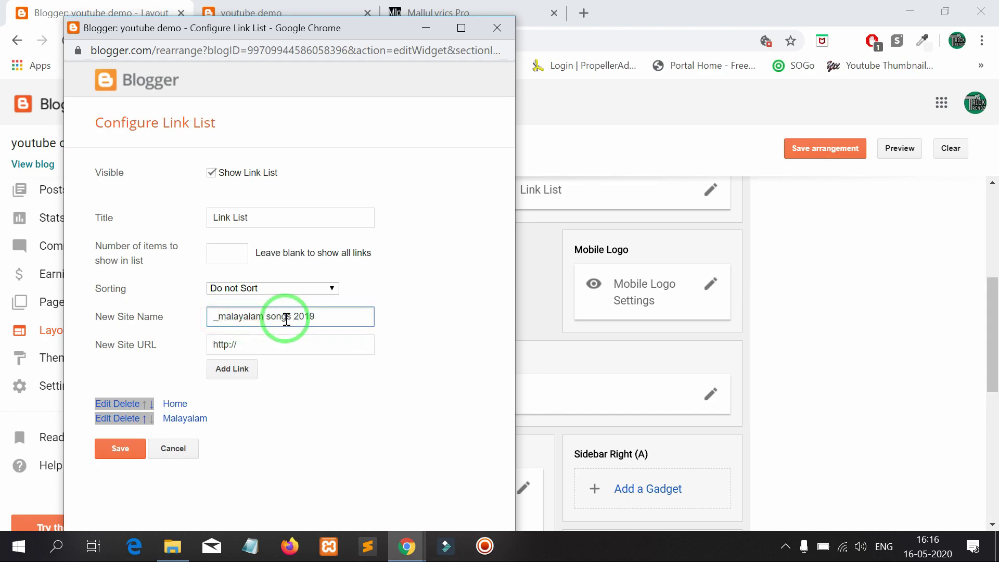
left_click(350, 317)
left_click(229, 344)
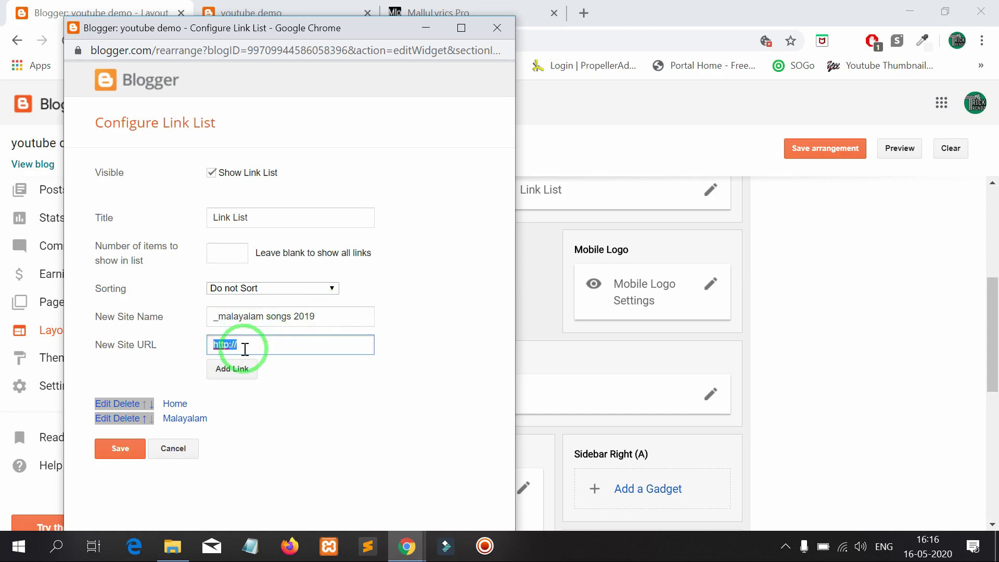
key("BackSpace")
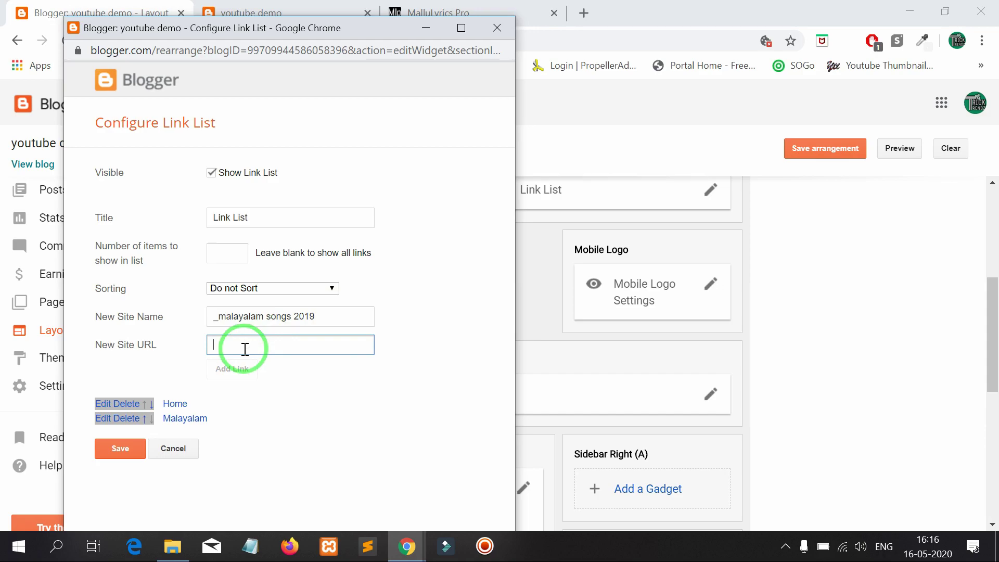
type("/")
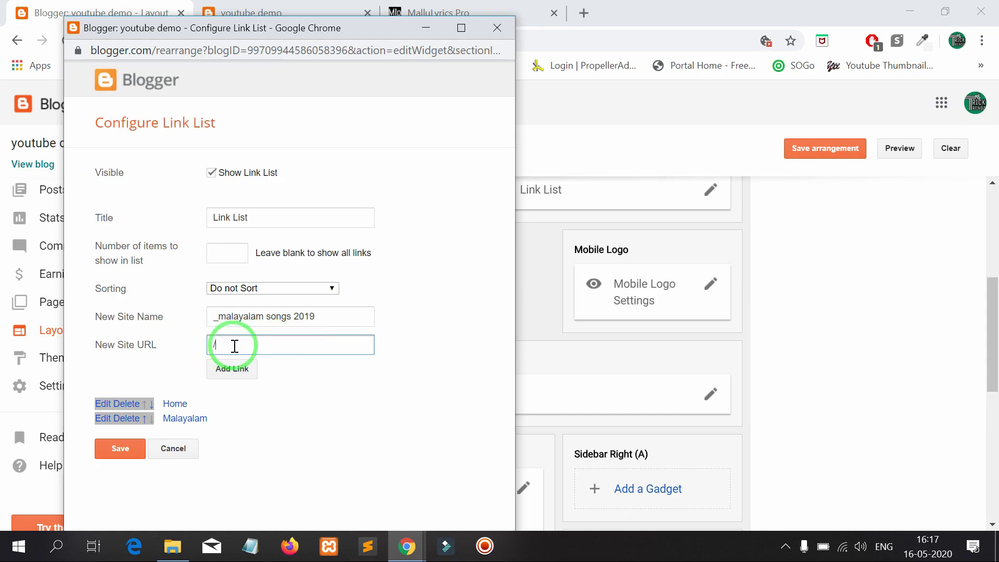
left_click(247, 367)
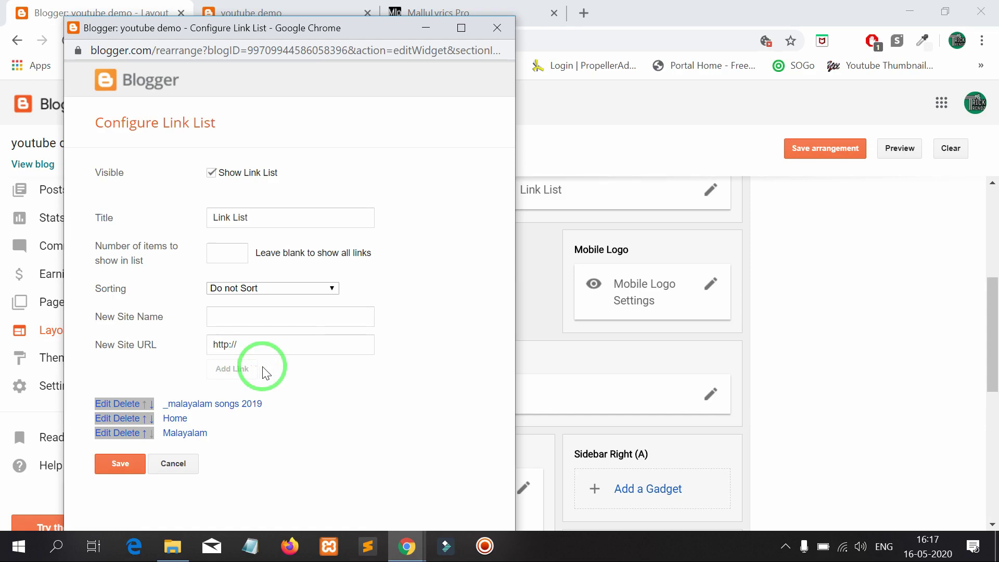
Move the _malayalam songs 2019 link below Malayalam and save the link list.
left_click(151, 405)
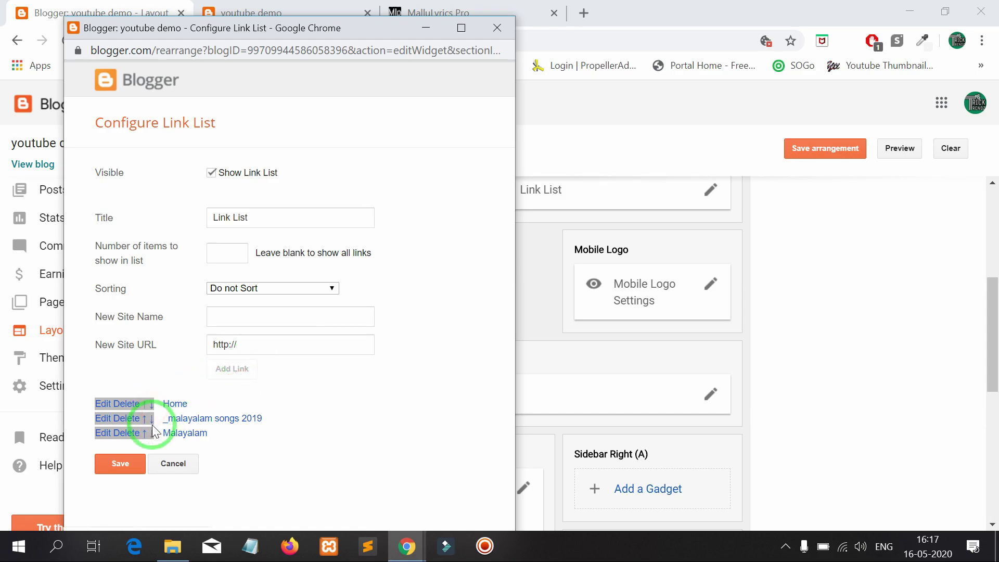
left_click(151, 419)
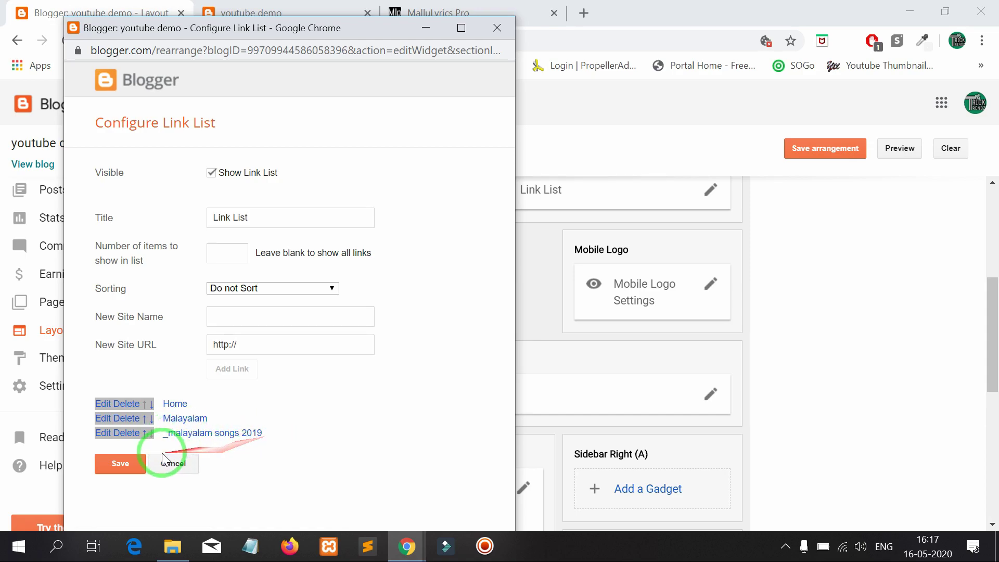
left_click(127, 465)
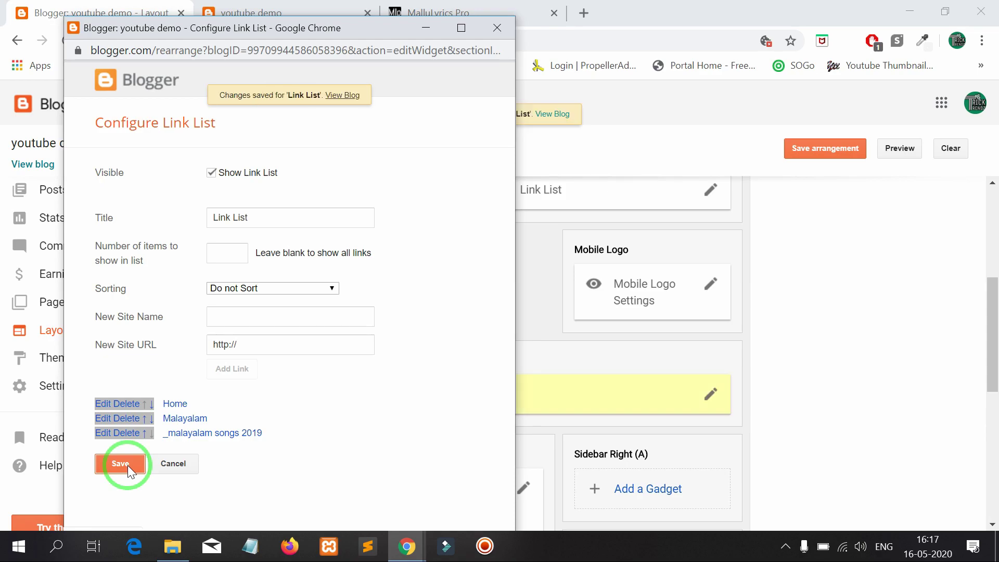
Reload the youtube demo blog and check the dropdown under Malayalam in its main menu.
left_click(224, 13)
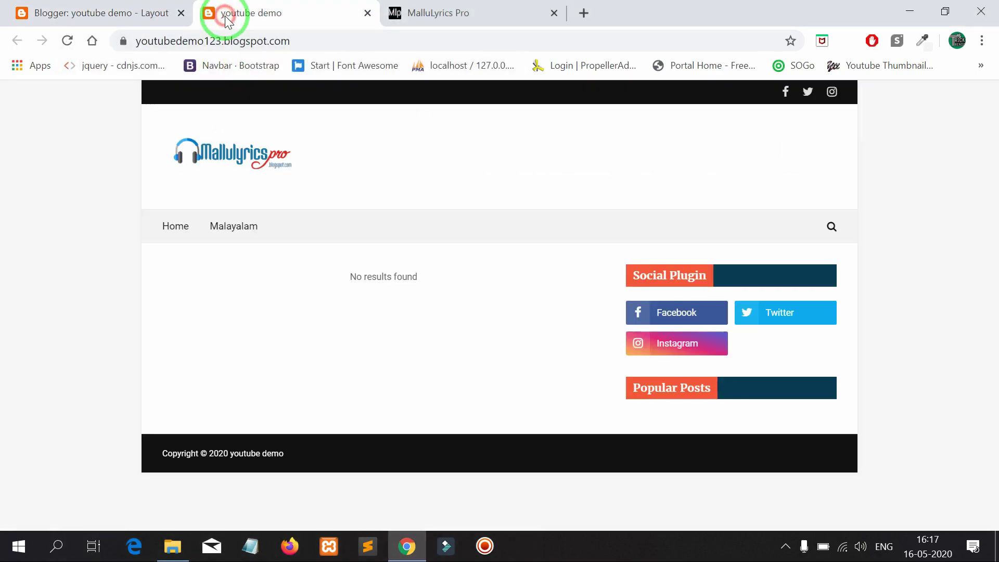
left_click(67, 41)
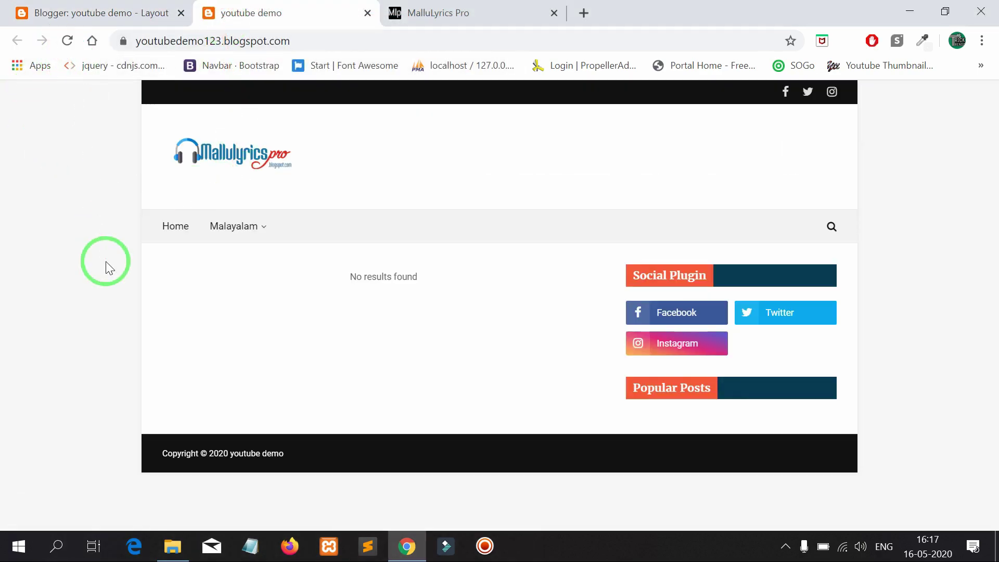
mouse_move(263, 245)
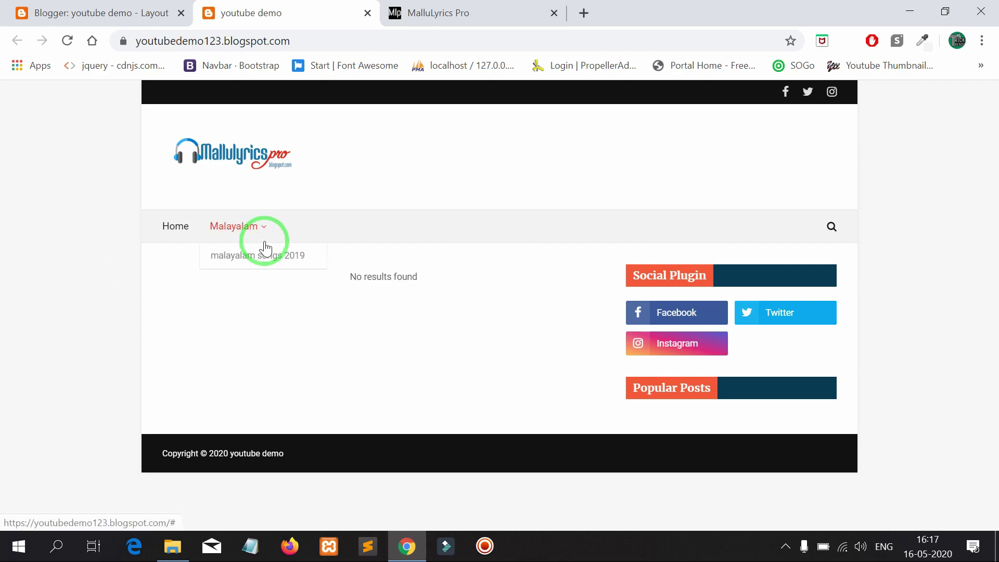
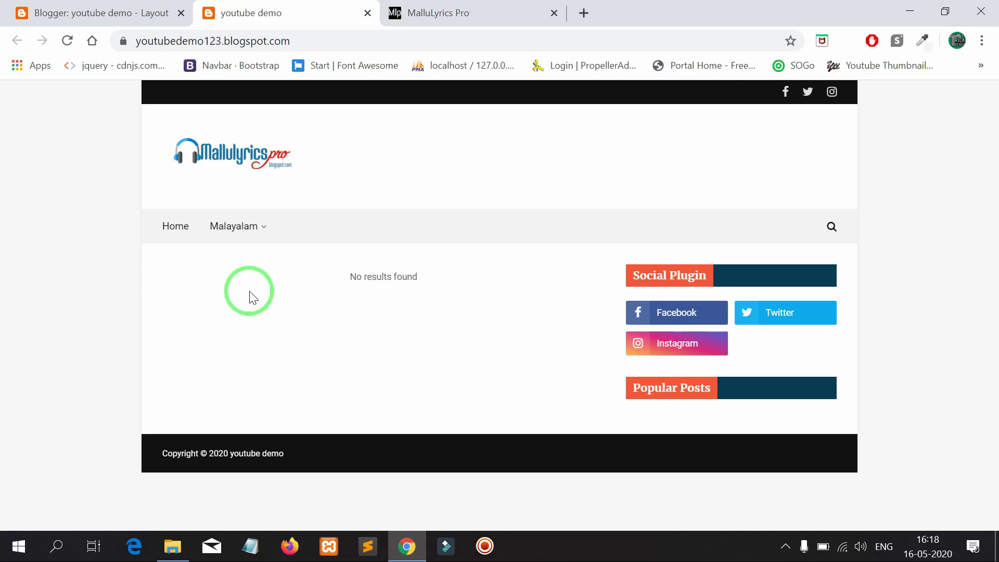
Reopen the Main Menu link list and enter a new link named Latest songs with the URL /.
left_click(101, 14)
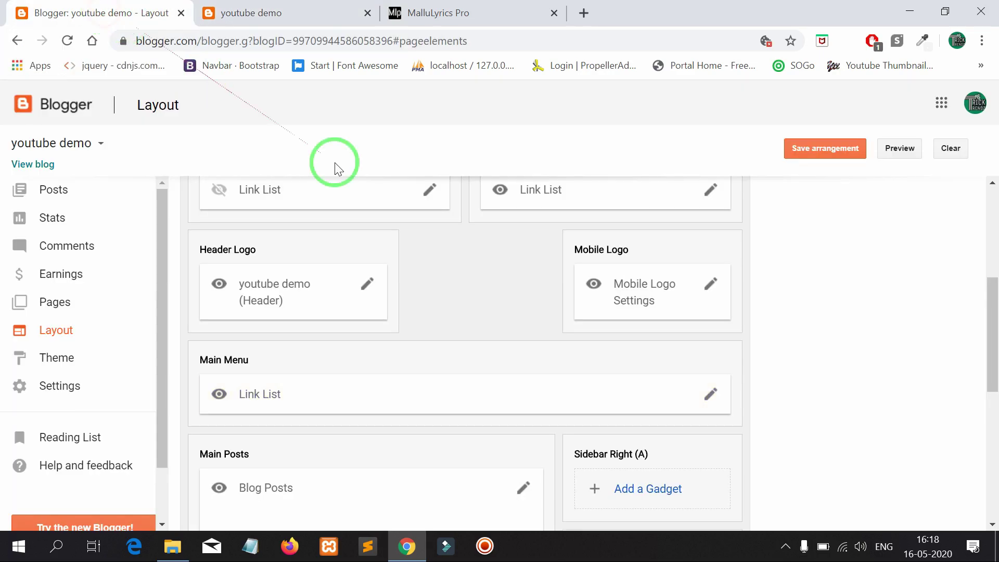
left_click(711, 394)
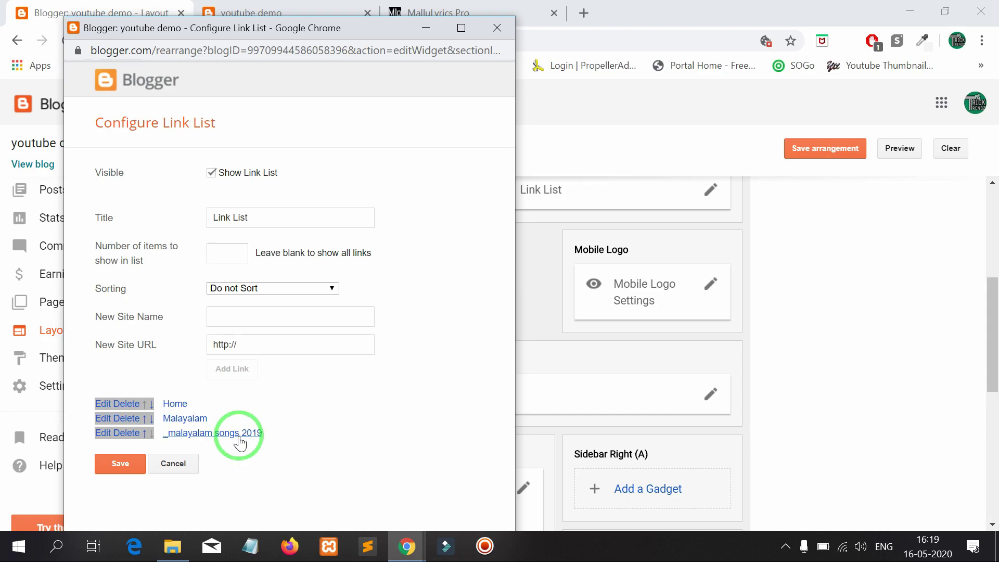
left_click(266, 318)
left_click(266, 322)
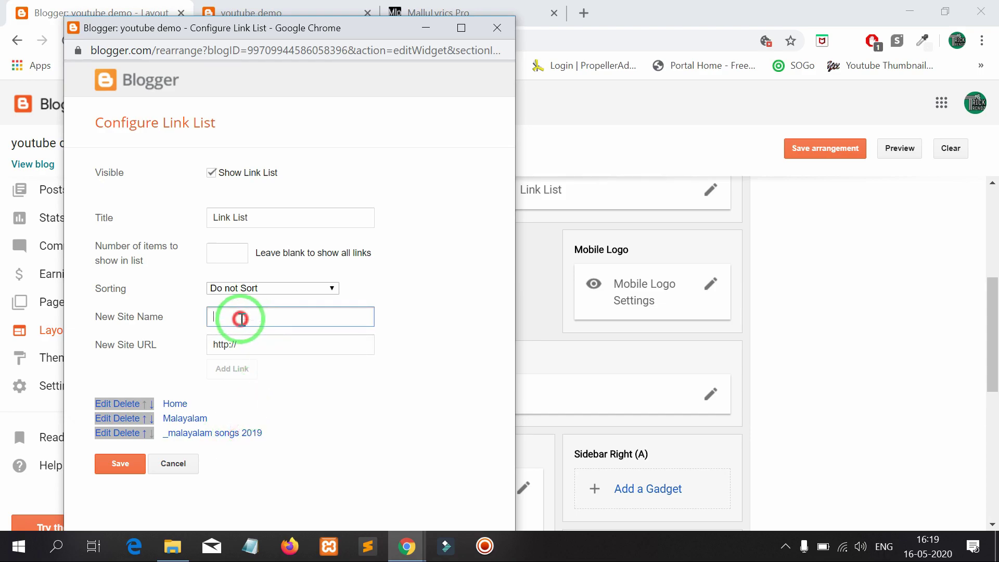
type("Latest songs")
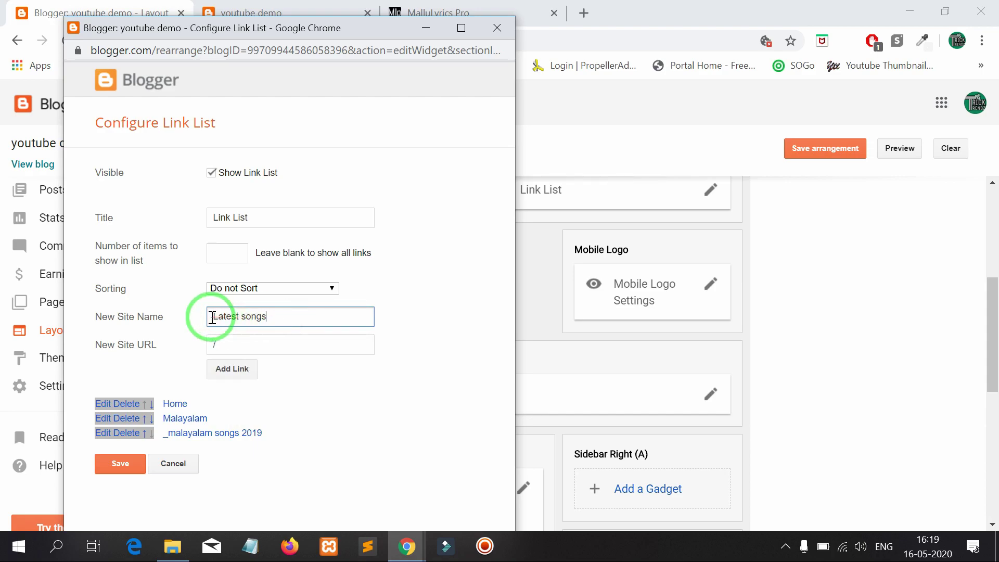
left_click(300, 320)
left_click_drag(300, 319, 227, 317)
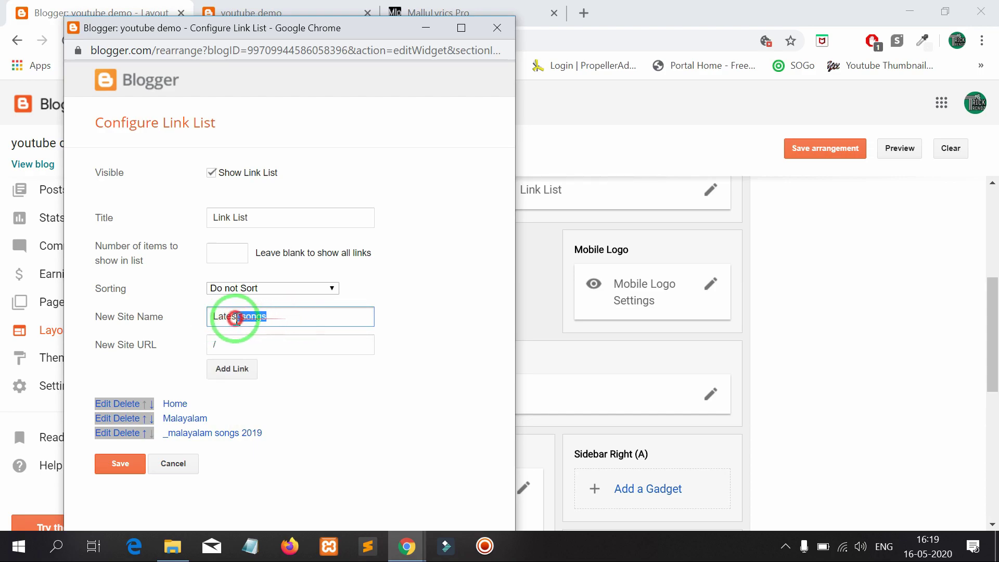
left_click(301, 318)
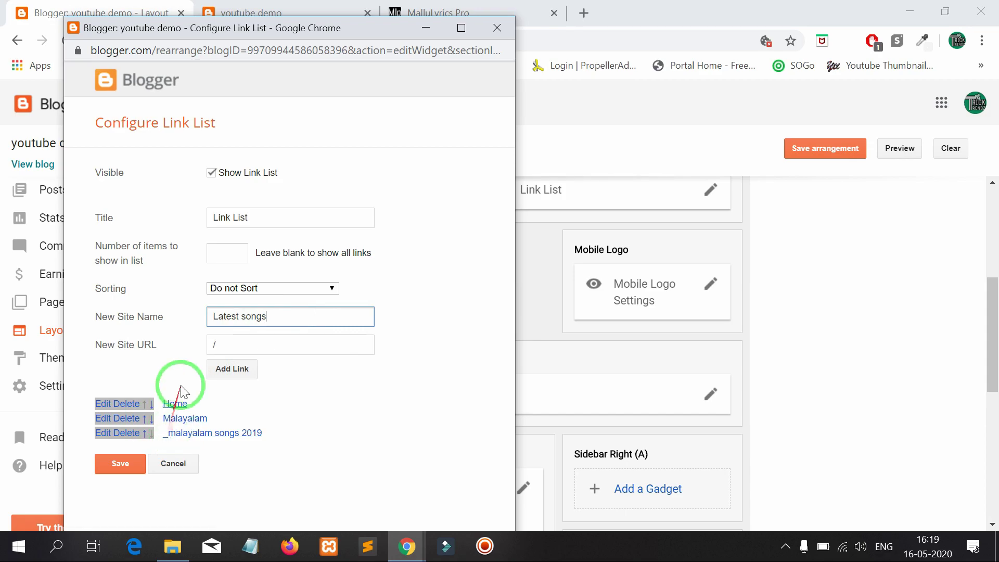
left_click_drag(215, 316, 279, 316)
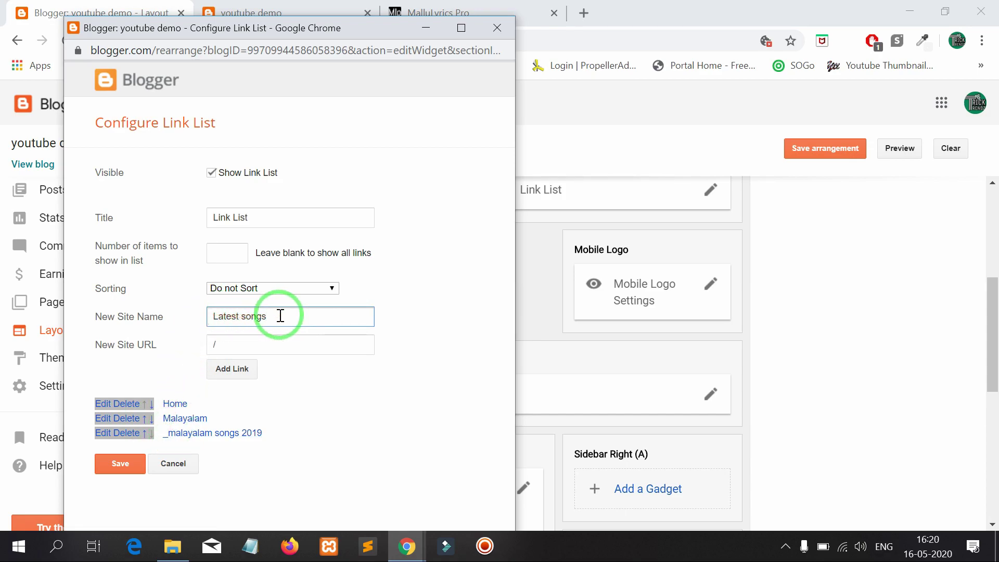
Prefix the new link's name with two underscores, making it __Latest songs, and add it to the list.
left_click(213, 316)
type("_")
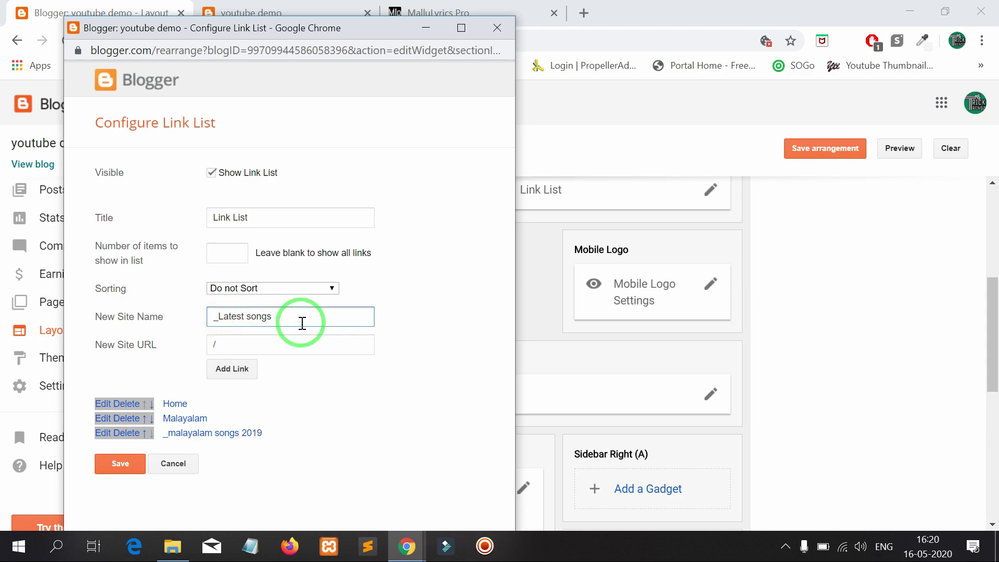
type("__")
key("BackSpace")
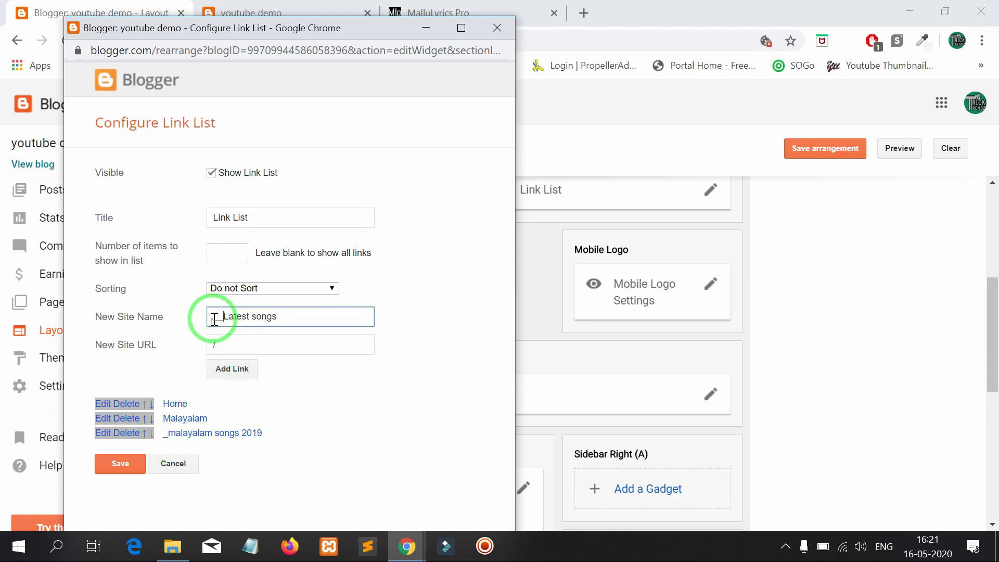
left_click(230, 369)
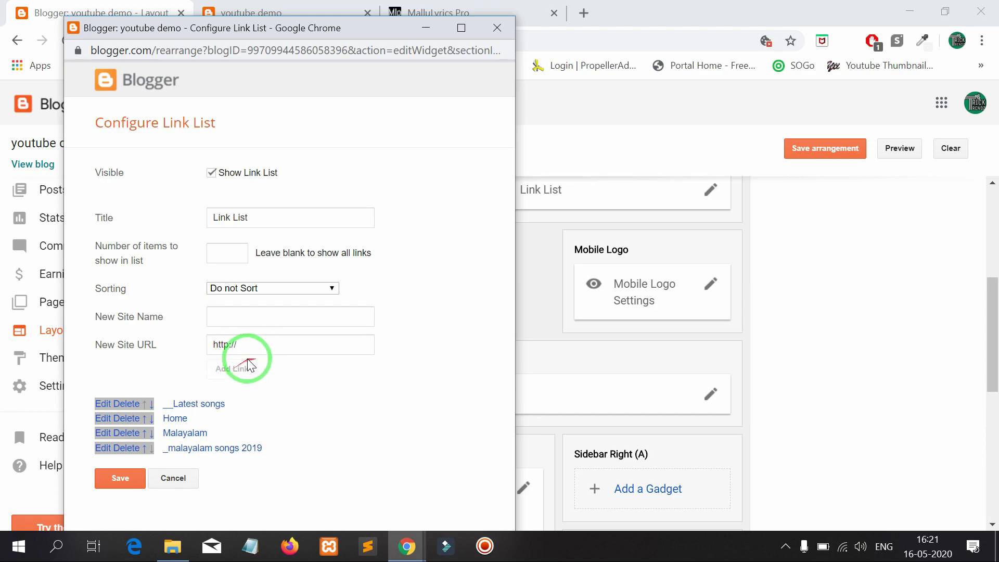
Move the __Latest songs link below _malayalam songs 2019 and save the link list.
left_click(151, 404)
left_click(151, 419)
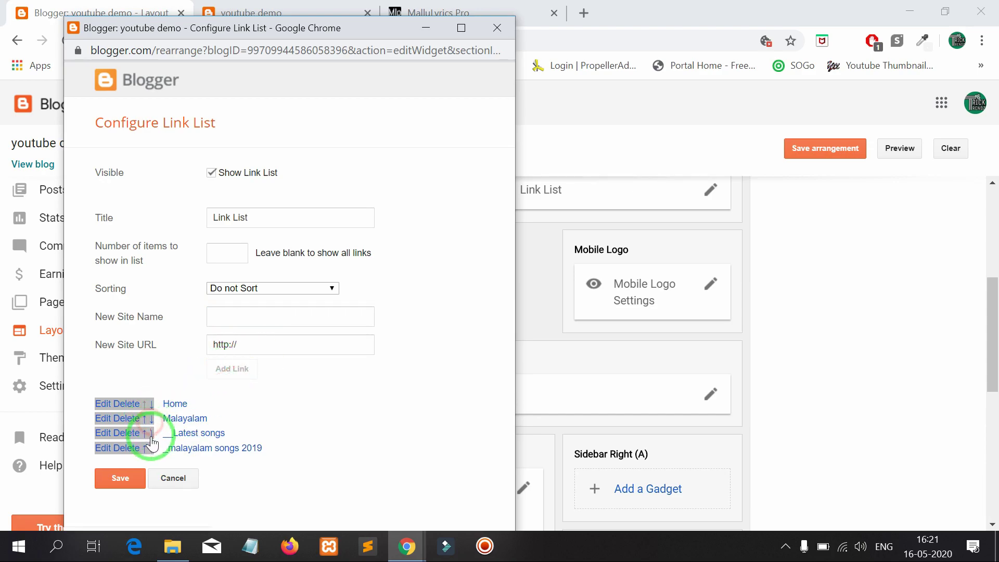
left_click(151, 433)
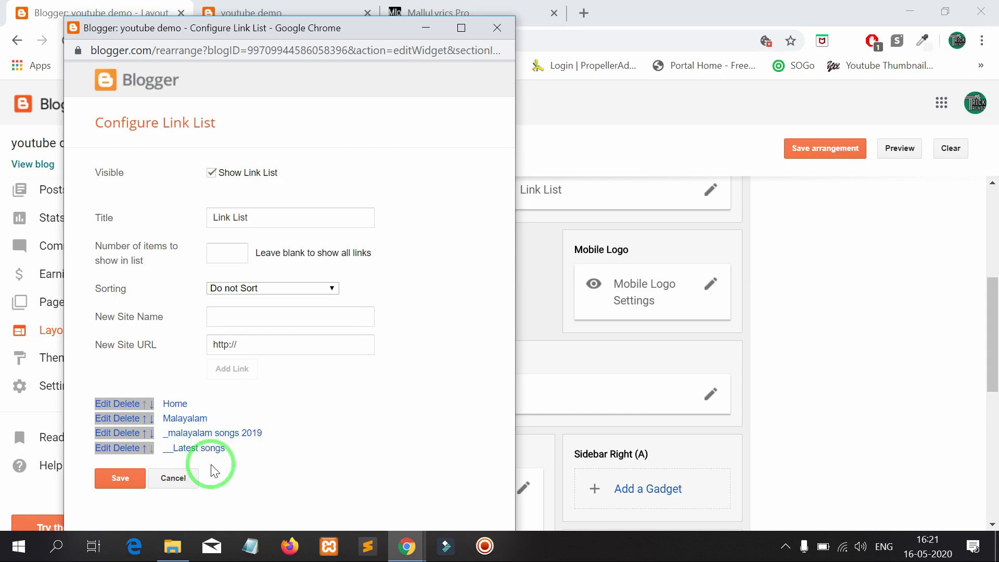
left_click(117, 478)
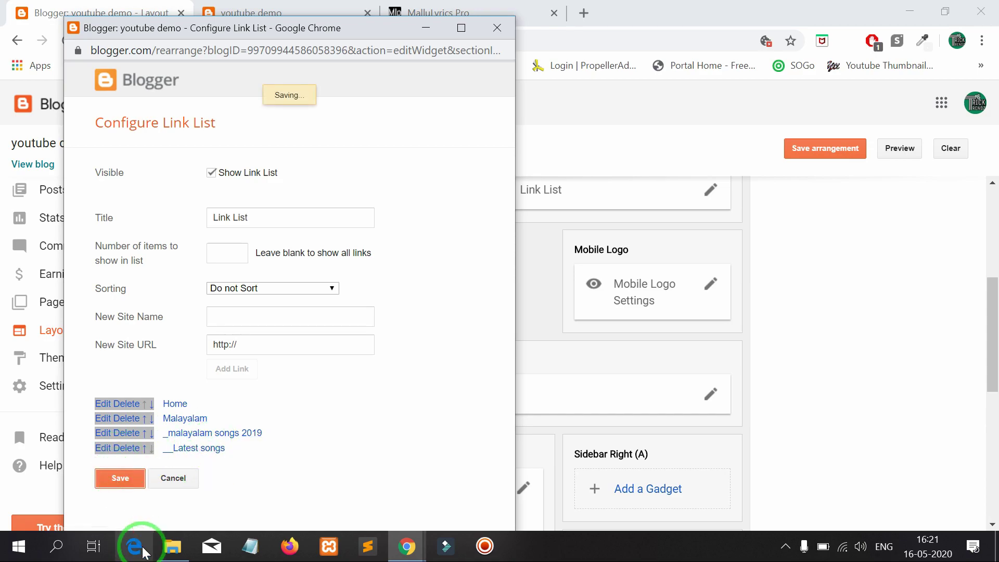
Reload the youtube demo blog and check the nested submenu of malayalam songs 2019 under Malayalam.
left_click(249, 13)
left_click(67, 45)
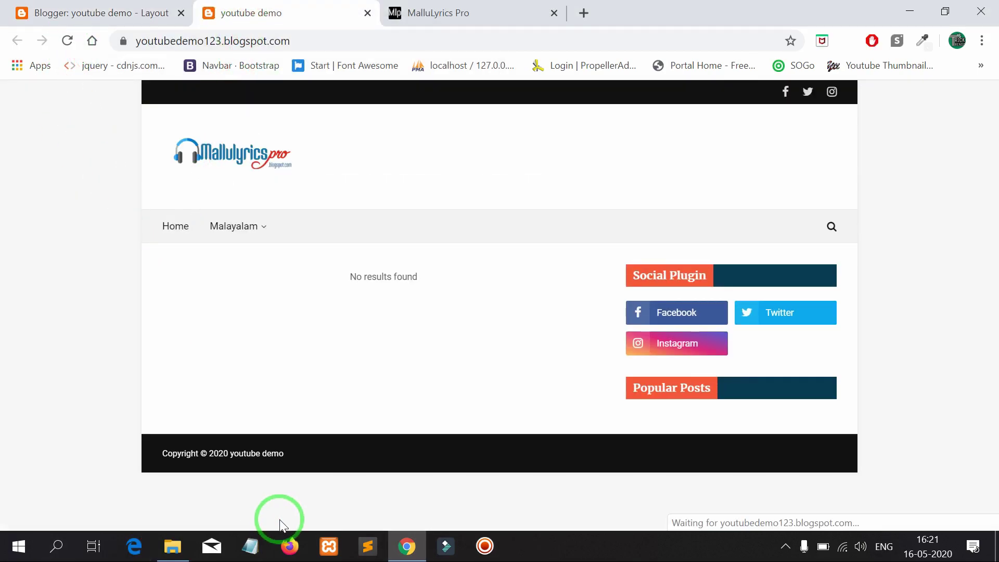
mouse_move(239, 239)
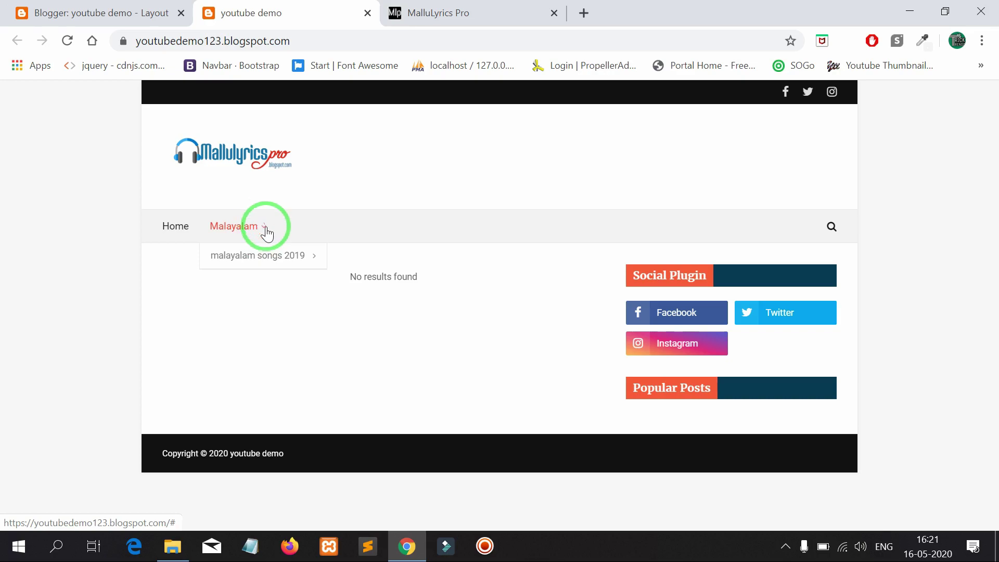
mouse_move(271, 258)
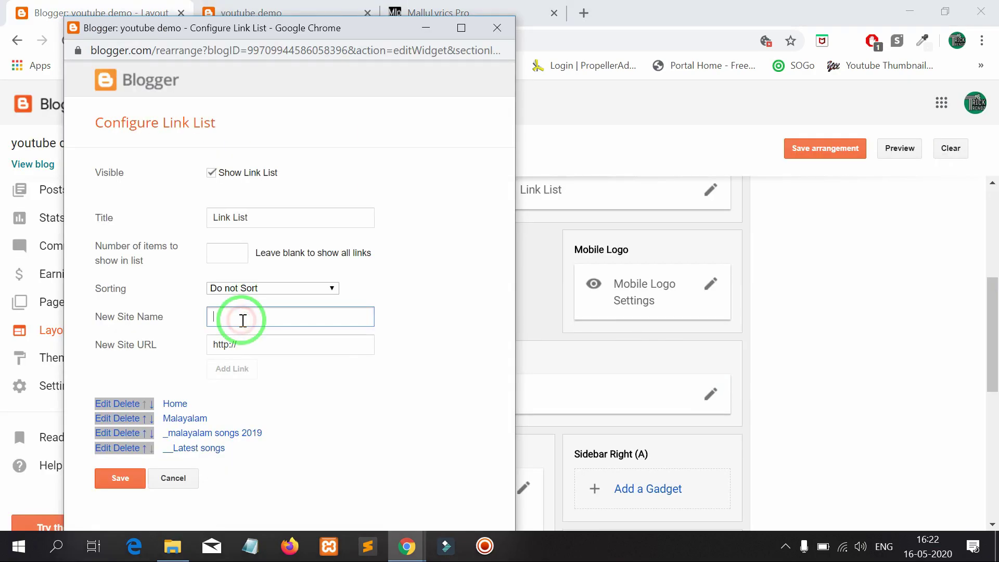
Add a link named Tamil with the URL / to the Main Menu link list.
type("Tamil")
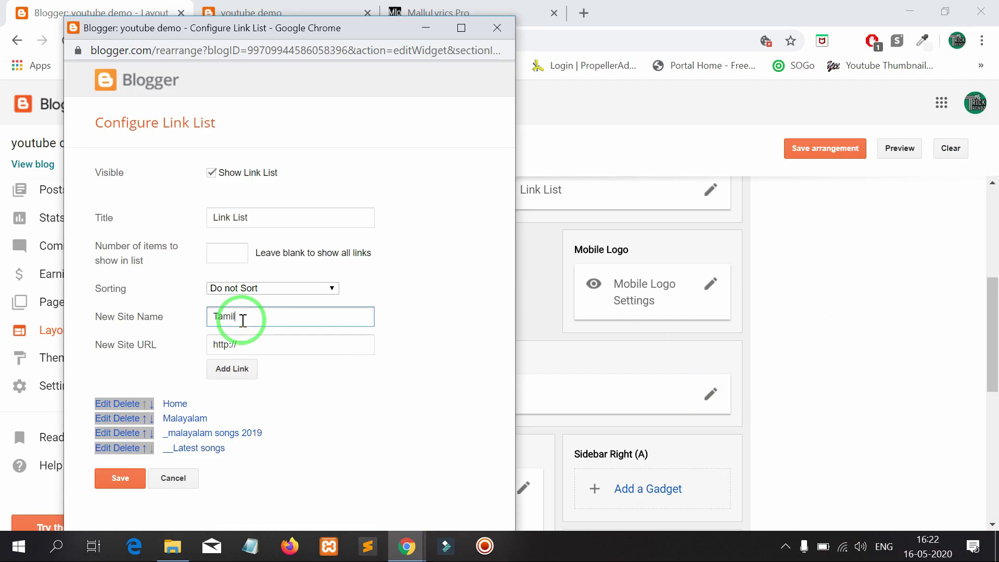
left_click_drag(250, 346, 167, 344)
type("/")
left_click(229, 368)
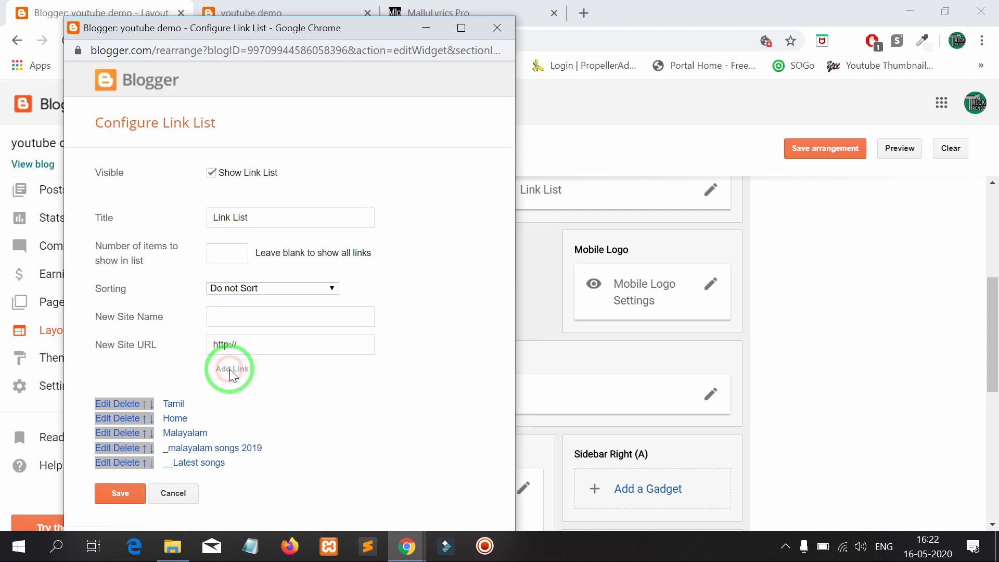
Add a submenu link named _Tamil 2019 to the link list.
left_click(254, 321)
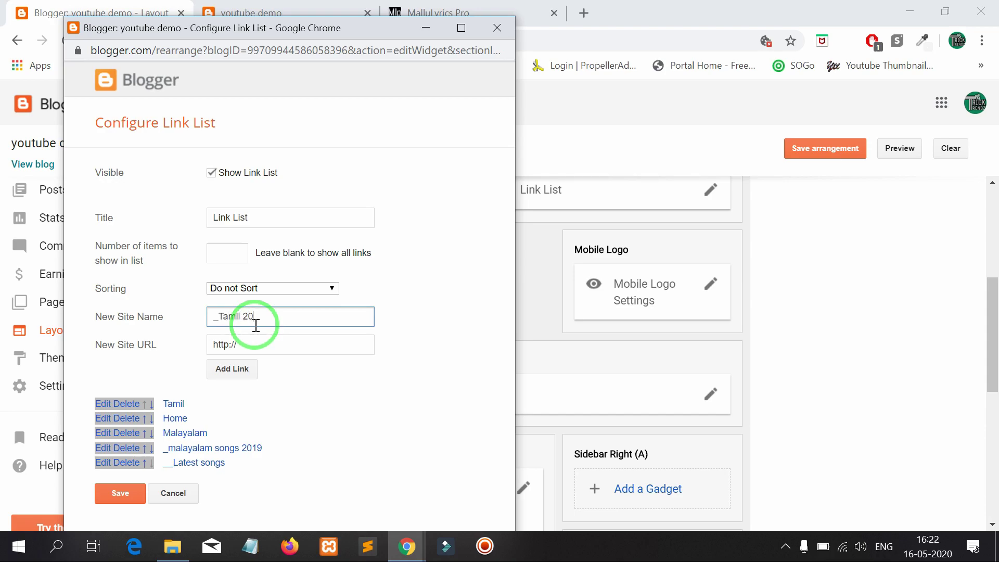
type("9")
left_click(232, 368)
Move Tamil below __Latest songs and place _Tamil 2019 directly beneath Tamil at the end of the list.
left_click(151, 462)
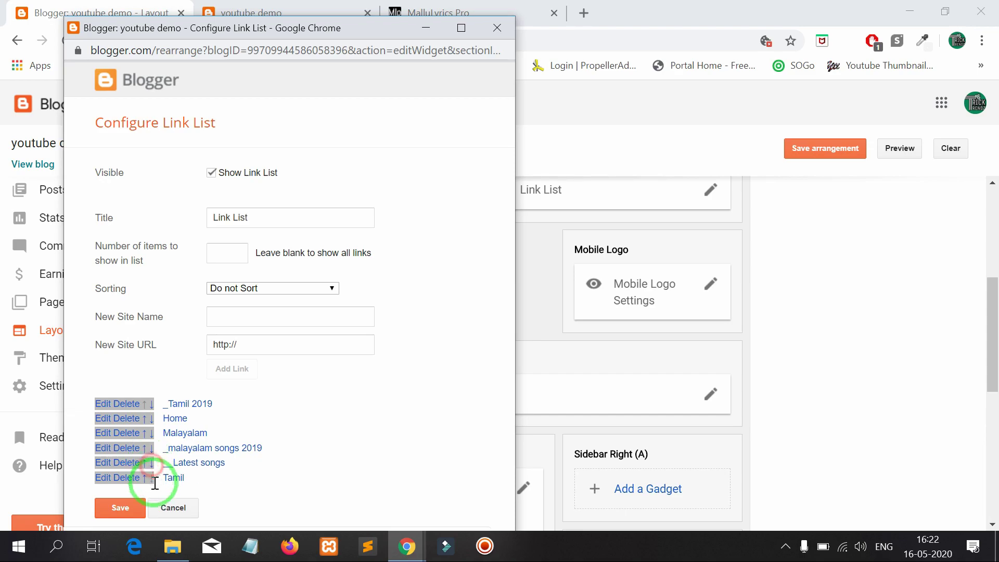
left_click(152, 405)
left_click(151, 419)
left_click(151, 434)
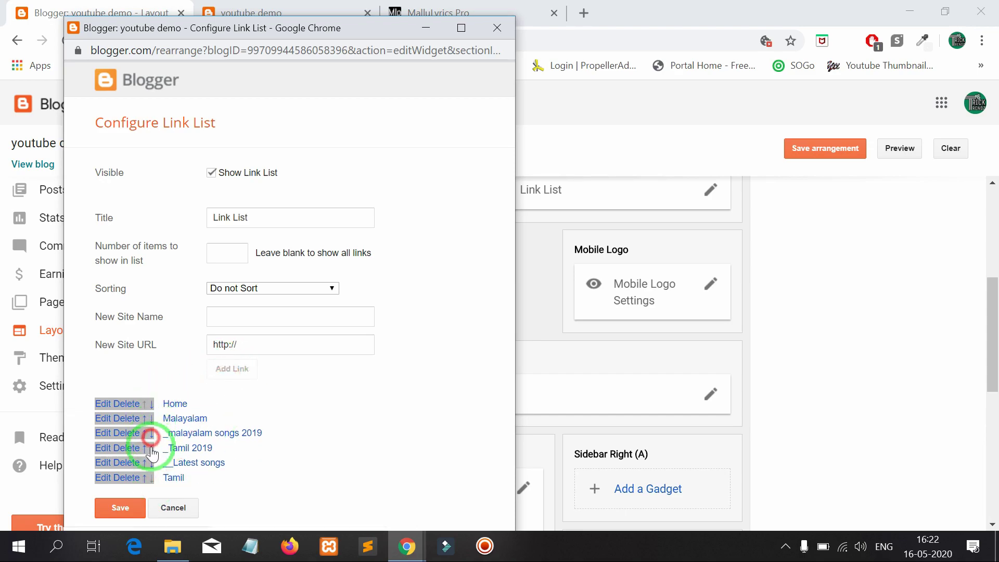
left_click(151, 448)
left_click(152, 463)
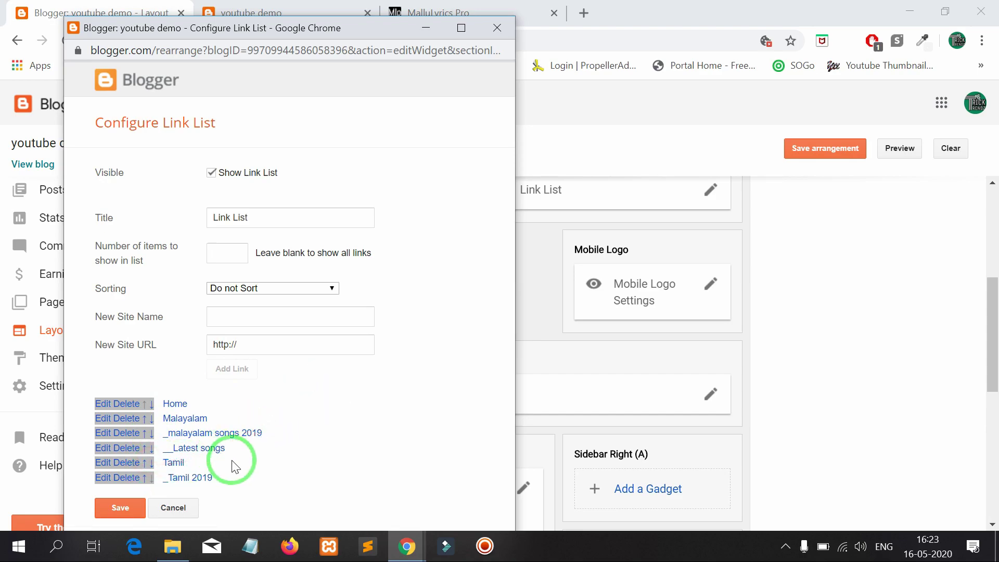
Add a top-level link named Hndi with the URL / to the link list.
key("ctrl+plus")
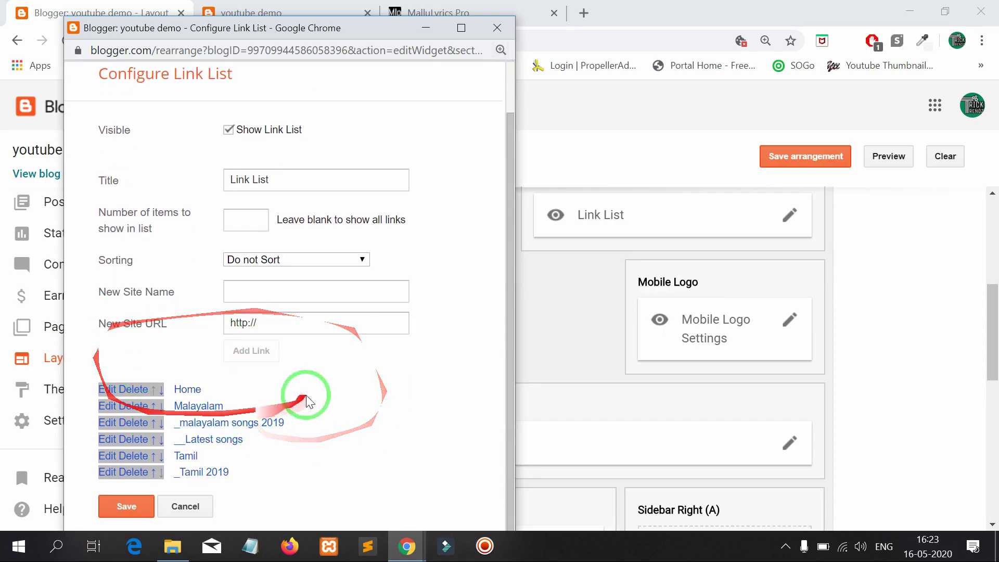
left_click(249, 291)
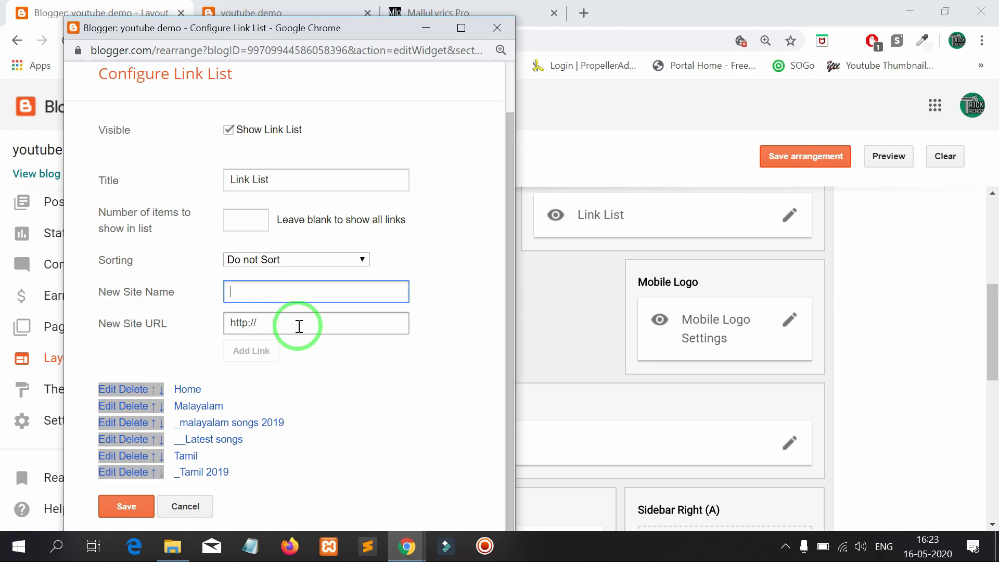
type("H")
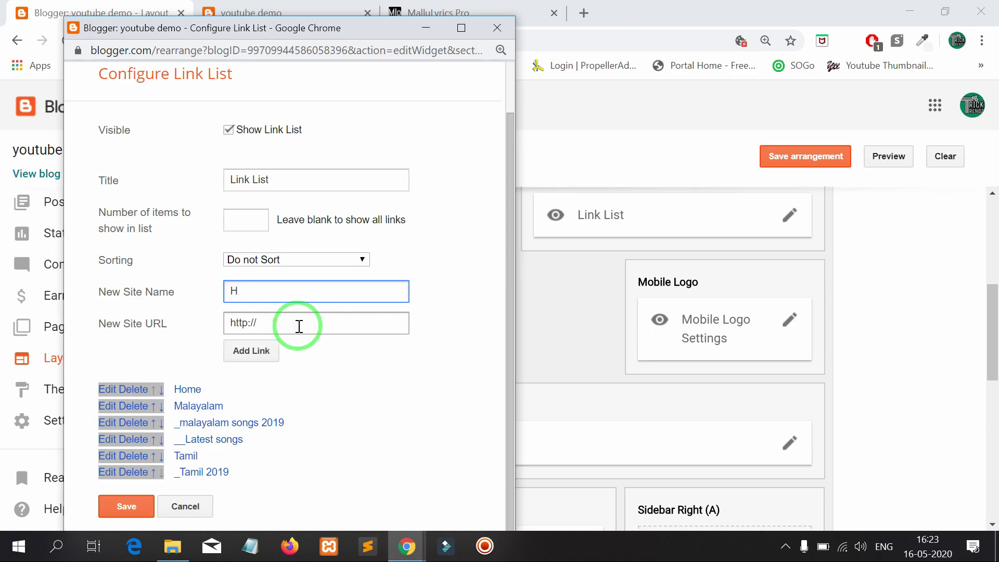
type("ndi")
left_click_drag(299, 326, 179, 330)
type("/")
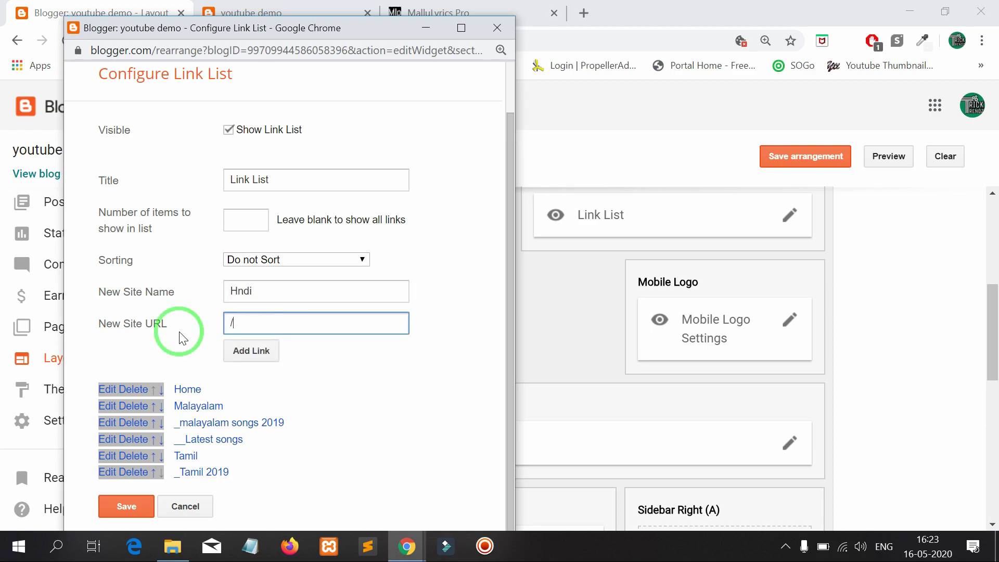
left_click(252, 354)
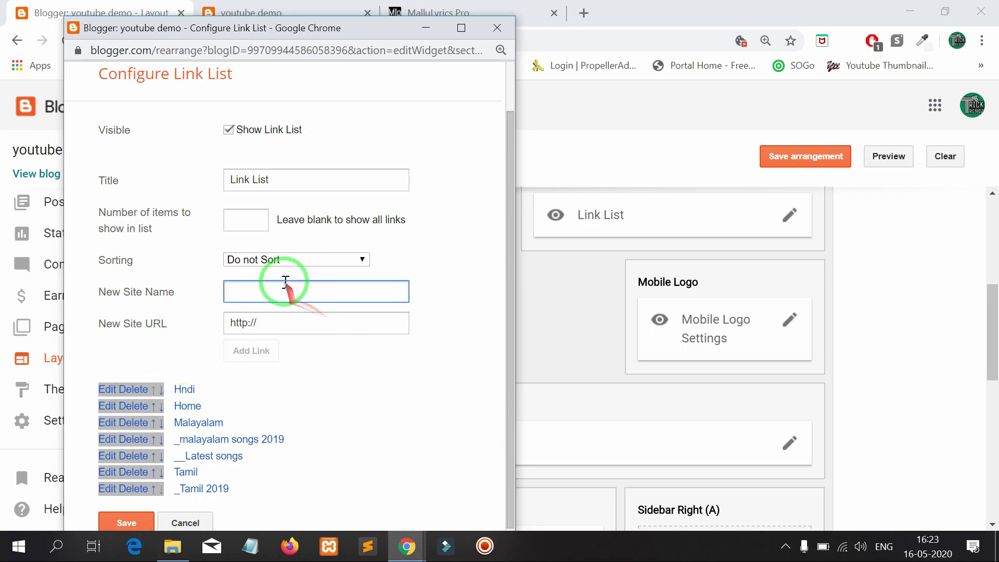
Add a submenu link named _hindi 2020- with the URL / to the link list.
type("_hindi 2020")
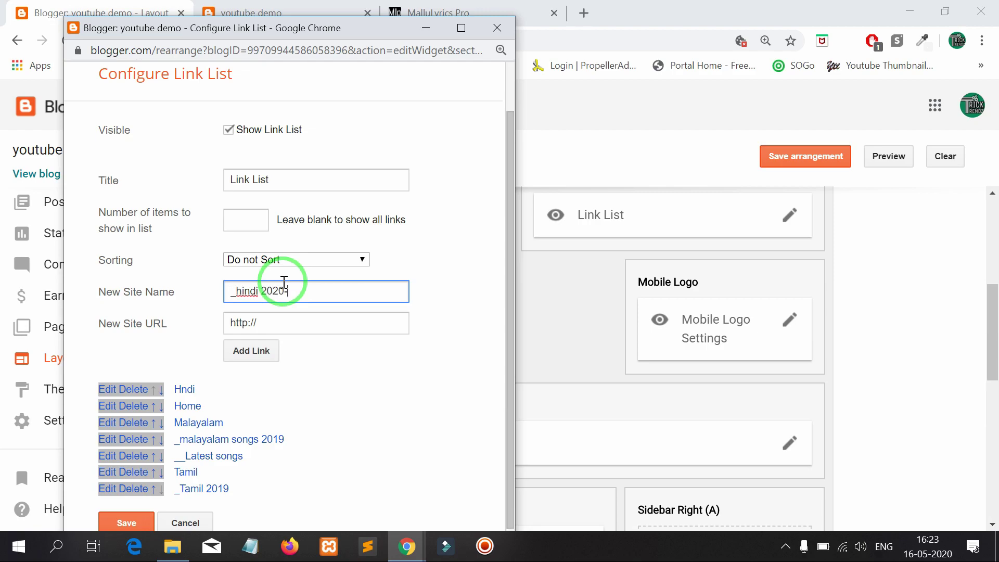
left_click(146, 320)
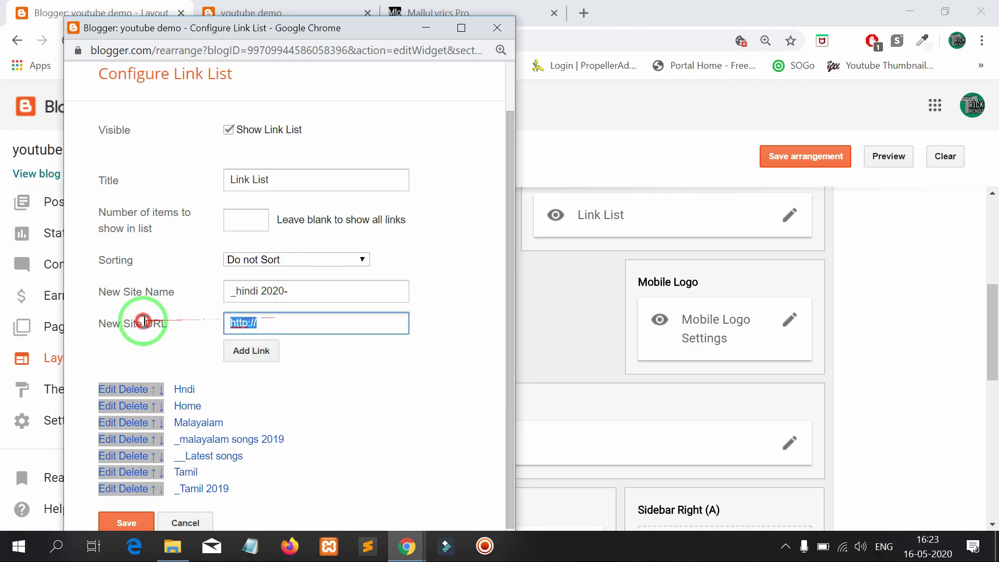
key("BackSpace")
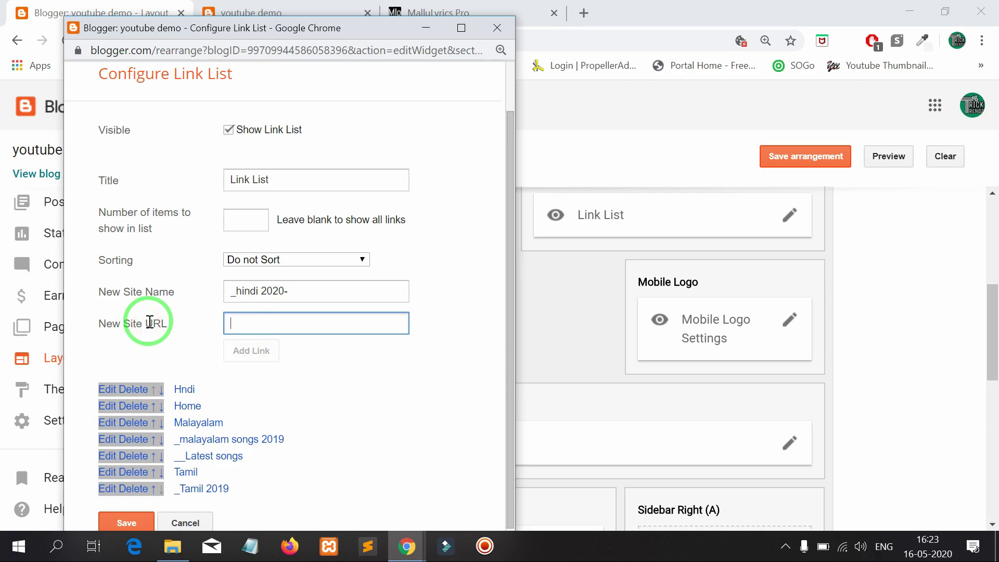
type("/")
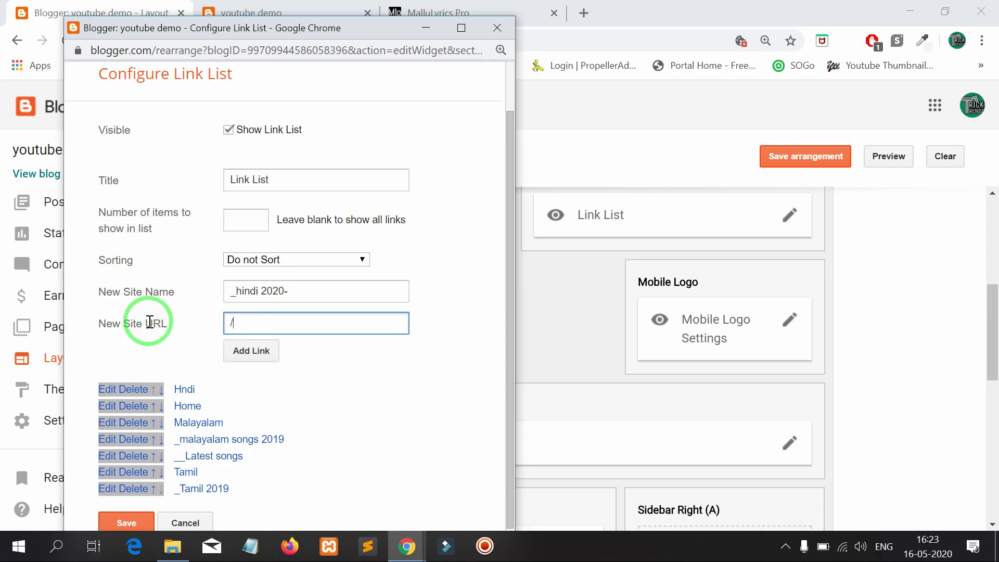
left_click(251, 350)
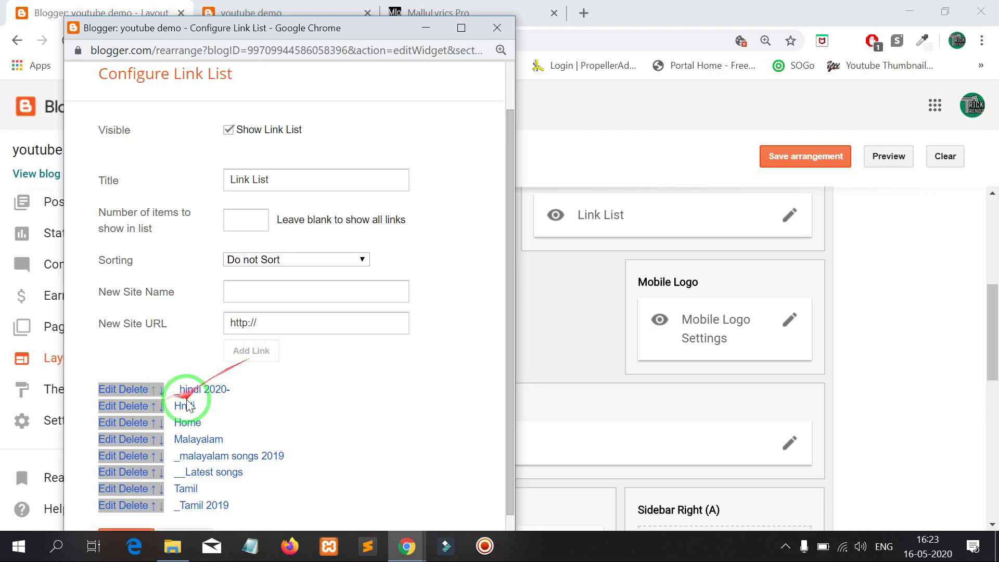
Enter a new link named hindi 2020 new with the URL /.
left_click(277, 291)
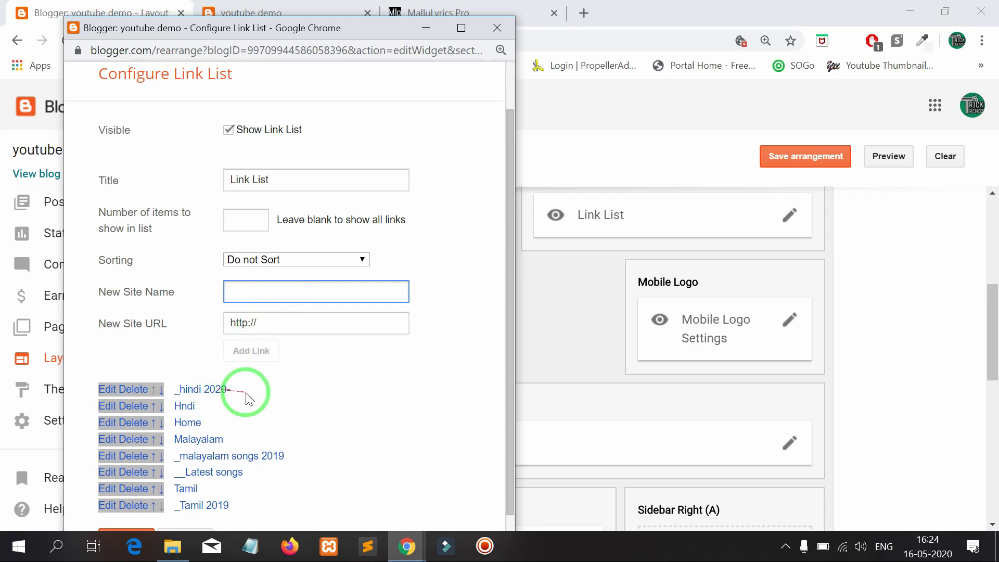
left_click(273, 293)
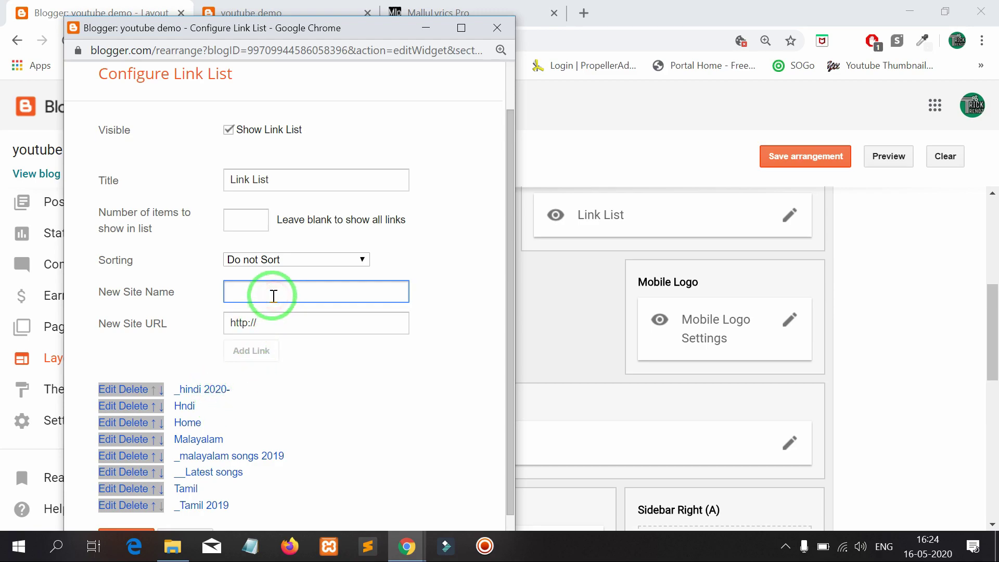
type("hindi 2020mnew")
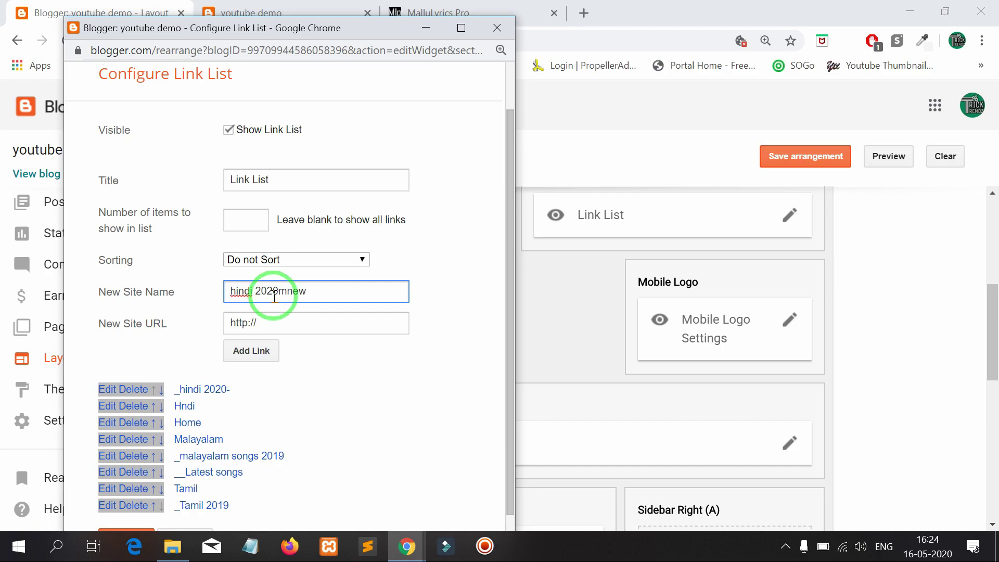
left_click(279, 290)
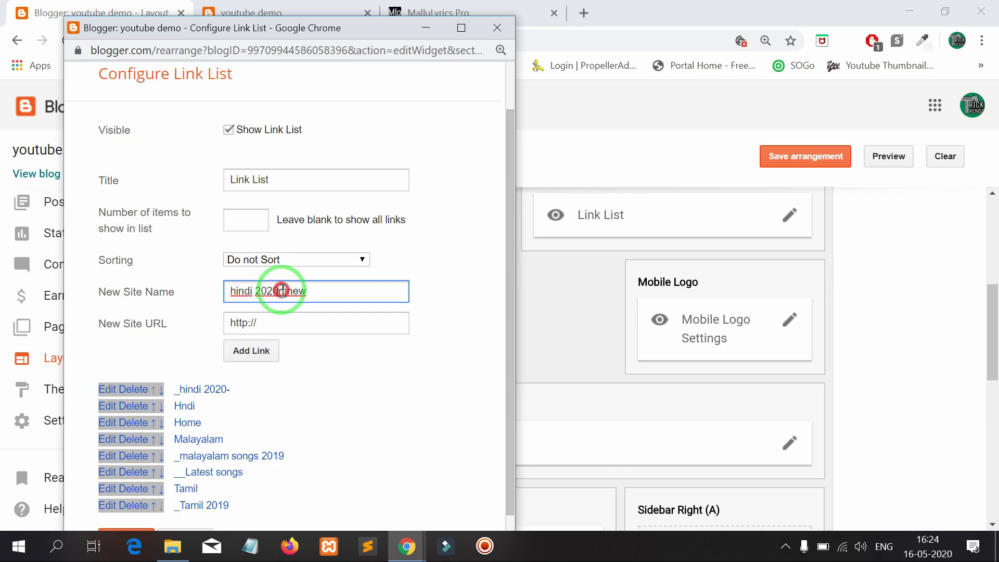
key("BackSpace")
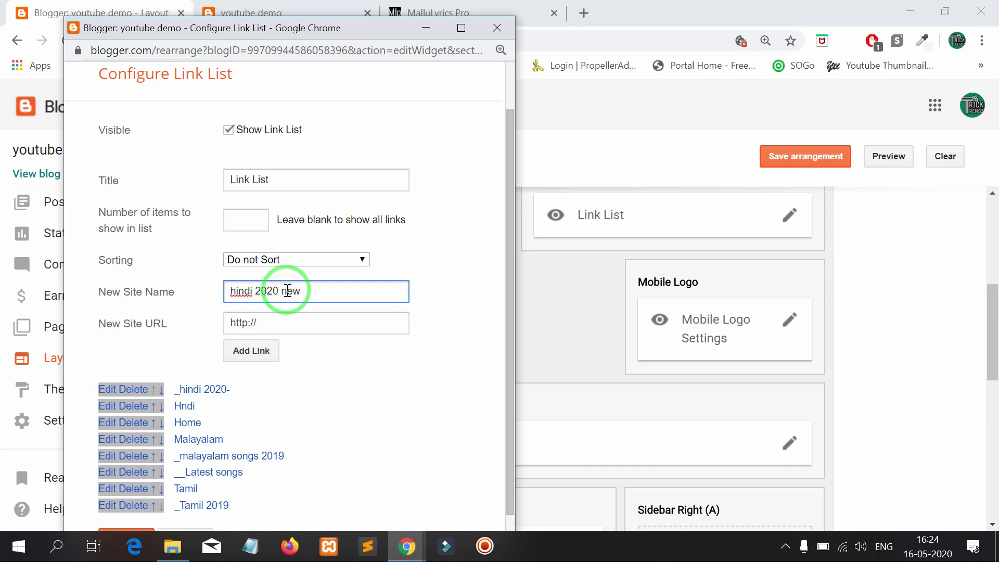
left_click(263, 322)
key("ctrl+a")
key("BackSpace")
type("/")
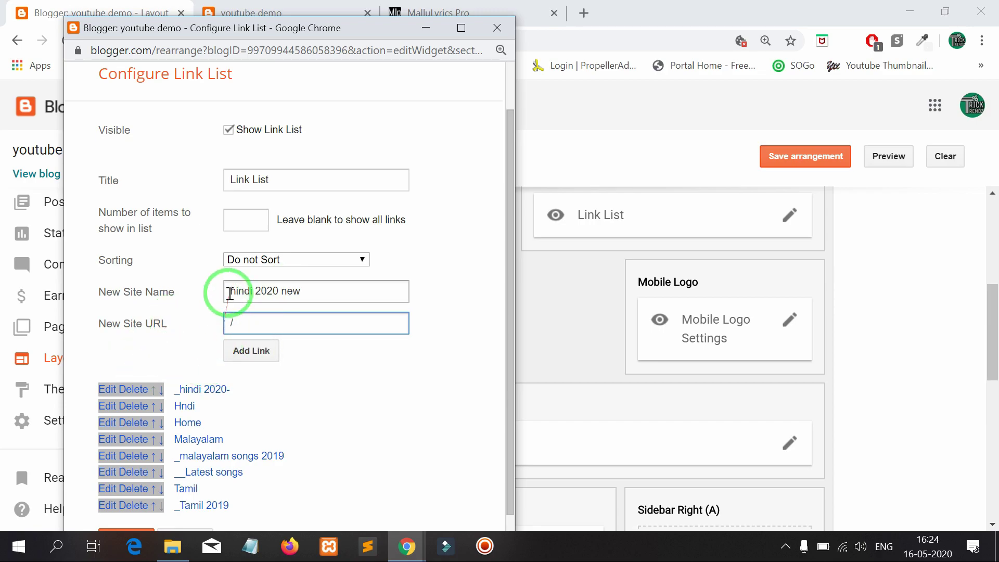
Prefix the new Hindi link's name with two underscores, making it __hindi 2020 new, and add it to the list.
left_click(230, 294)
type("__")
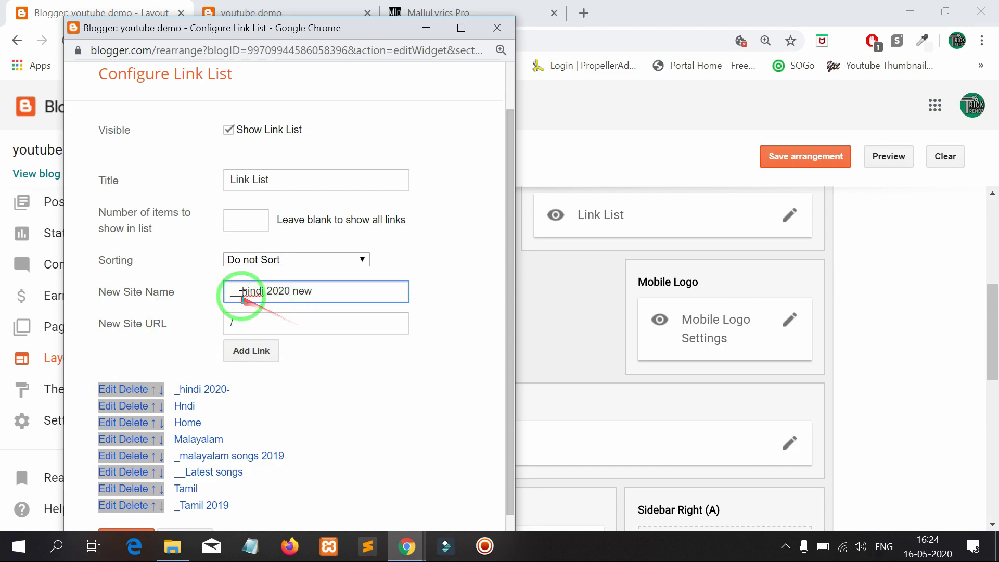
left_click(260, 358)
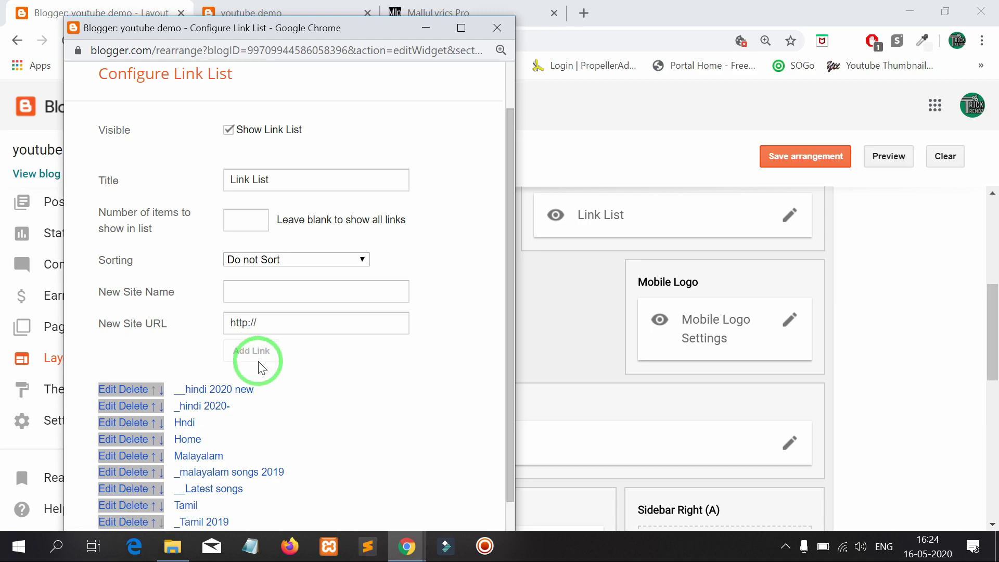
Move the Hndi link to the end of the list, below _Tamil 2019.
scroll(165, 416, "down", 1)
left_click(162, 373)
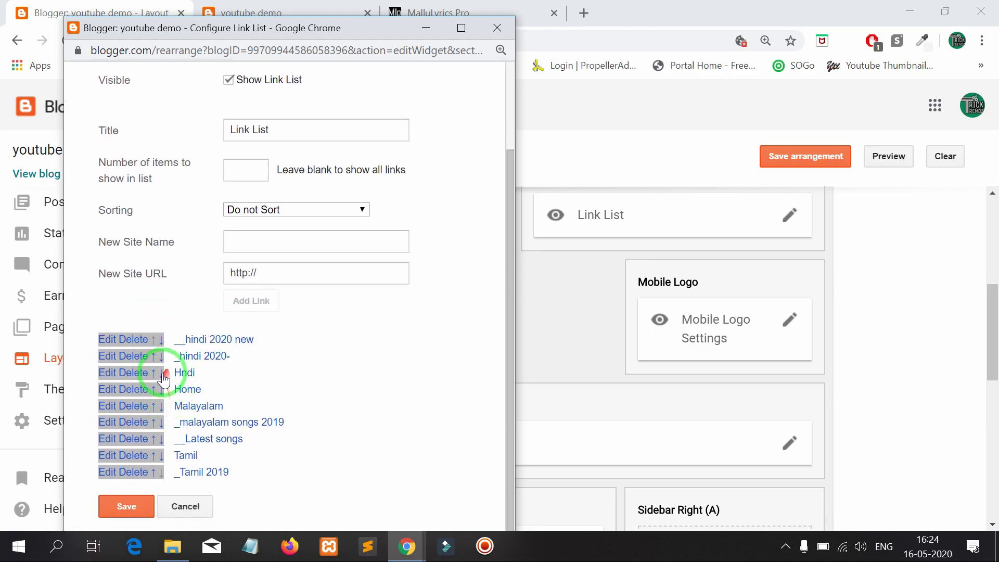
scroll(166, 453, "down", 1)
left_click(161, 389)
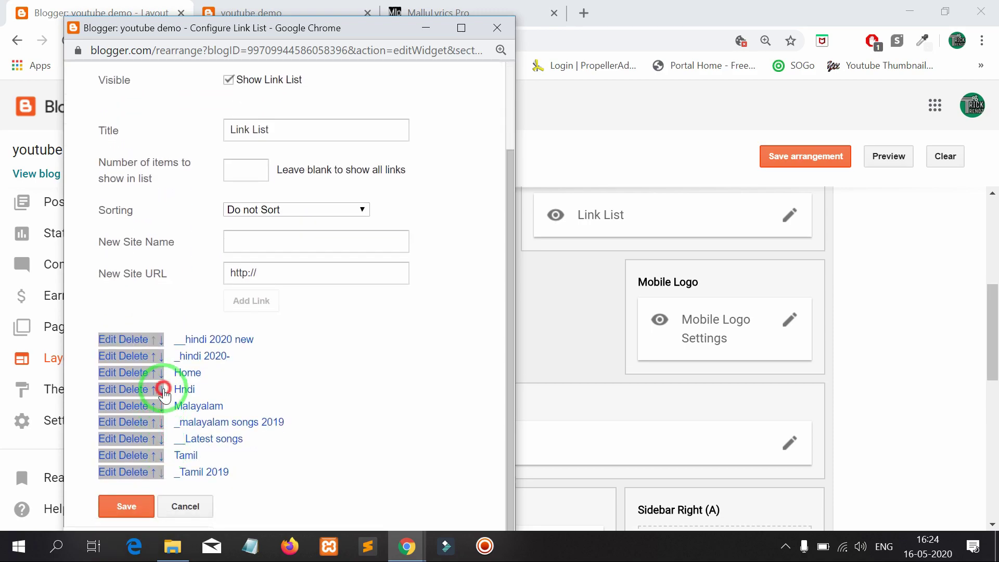
left_click(161, 406)
left_click(161, 423)
left_click(162, 439)
left_click(161, 456)
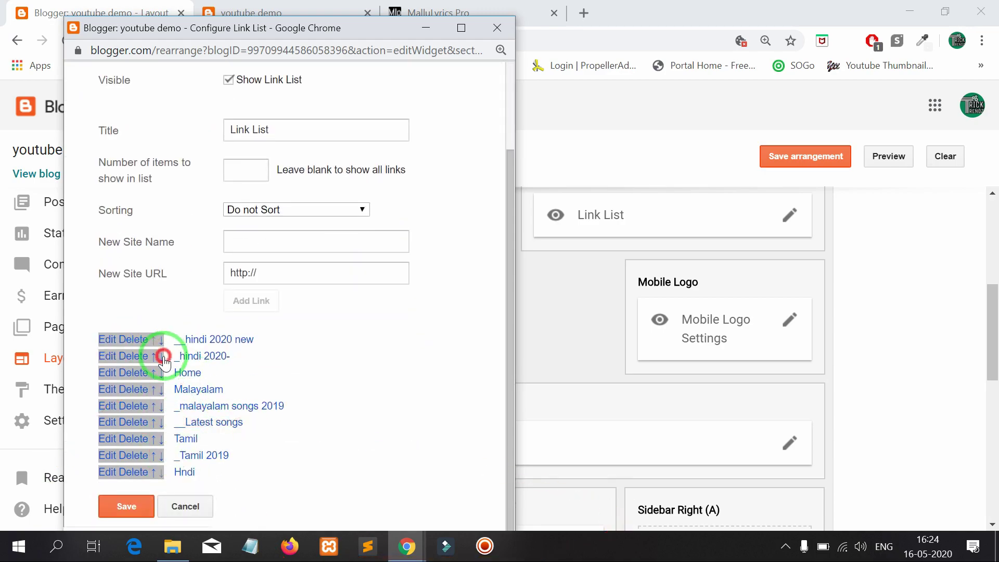
Move the _hindi 2020- link down to sit directly below Hndi.
left_click(161, 356)
left_click(161, 372)
left_click(161, 390)
left_click(161, 406)
left_click(162, 422)
left_click(161, 439)
left_click(162, 456)
Move the __hindi 2020 new link to the end of the list, below _hindi 2020-.
left_click(161, 439)
left_click(161, 385)
left_click(161, 372)
left_click(162, 389)
left_click(162, 406)
left_click(161, 422)
left_click(161, 439)
left_click(162, 456)
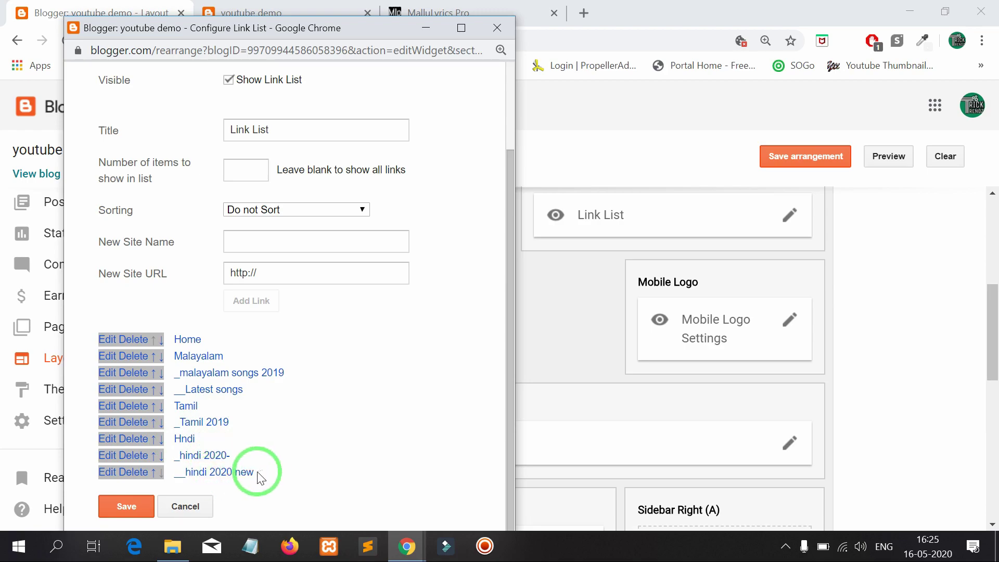
Save the Main Menu link list and the blog's layout arrangement.
left_click_drag(258, 471, 240, 307)
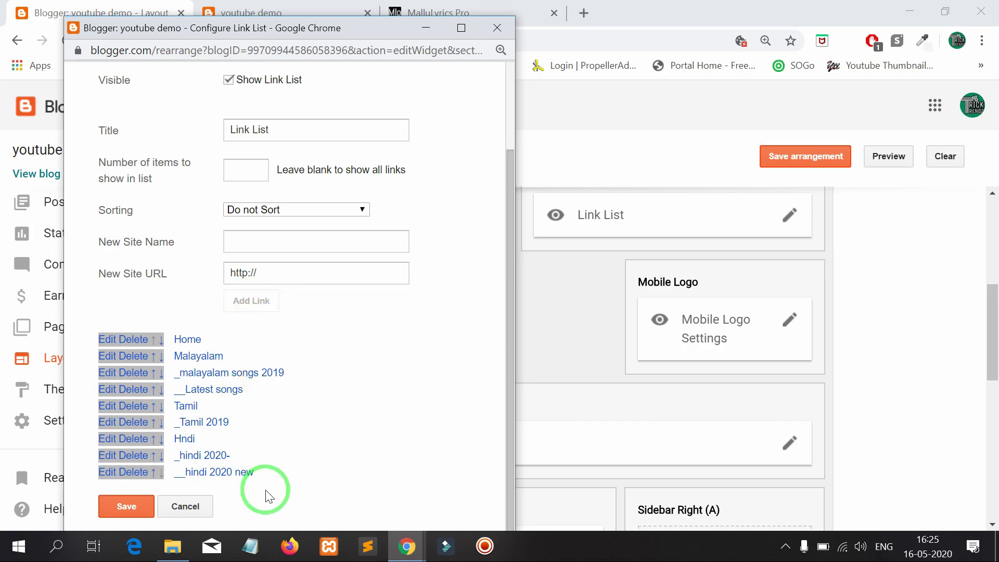
left_click(125, 510)
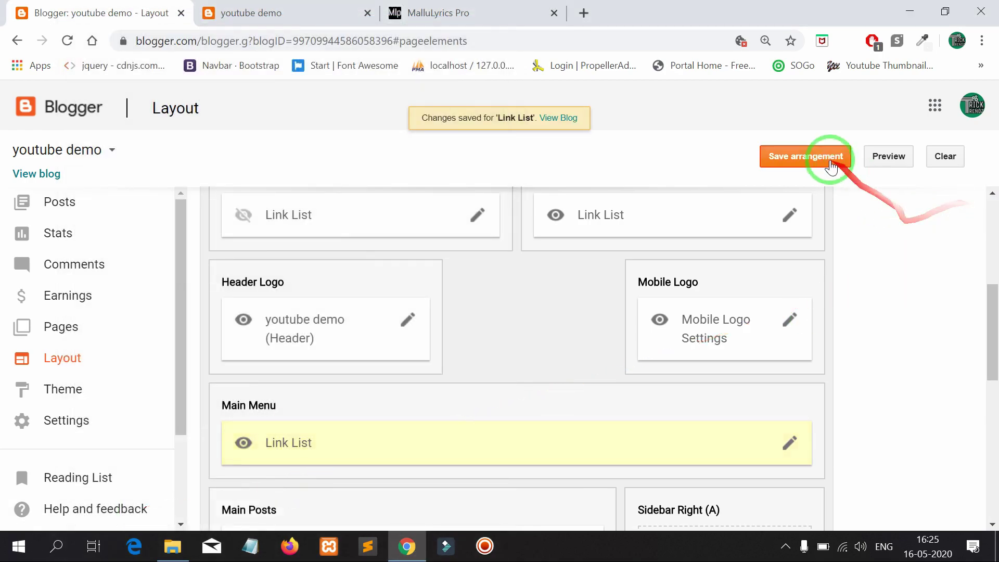
left_click(832, 156)
Reload the youtube demo blog and check the dropdowns and nested submenus under Malayalam, Tamil and Hndi.
left_click(284, 12)
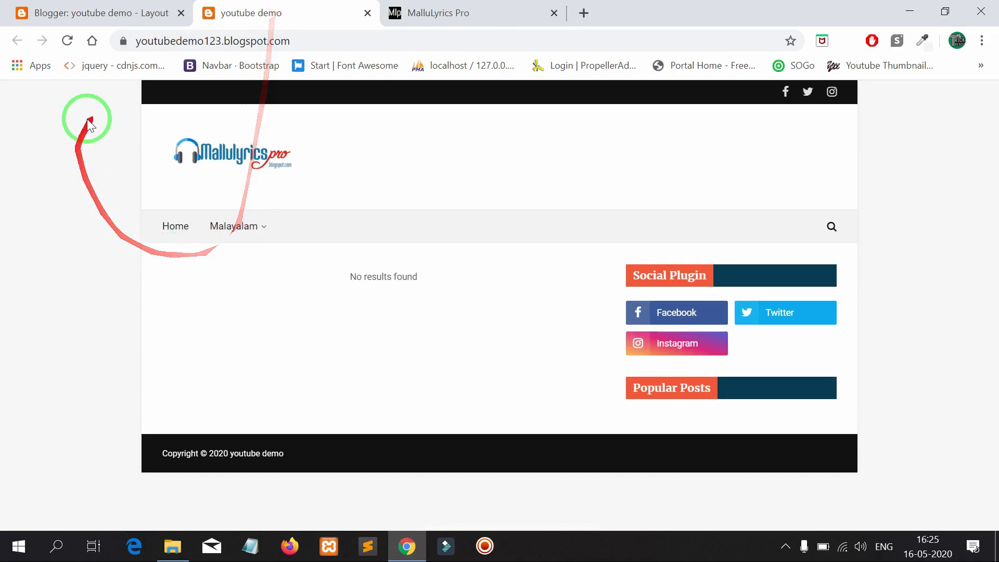
left_click(71, 47)
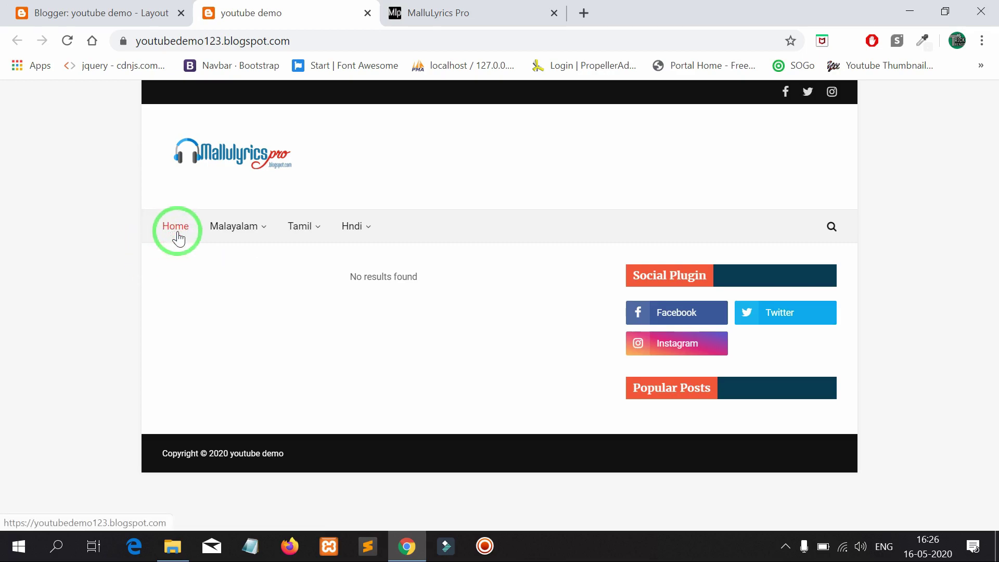
mouse_move(233, 230)
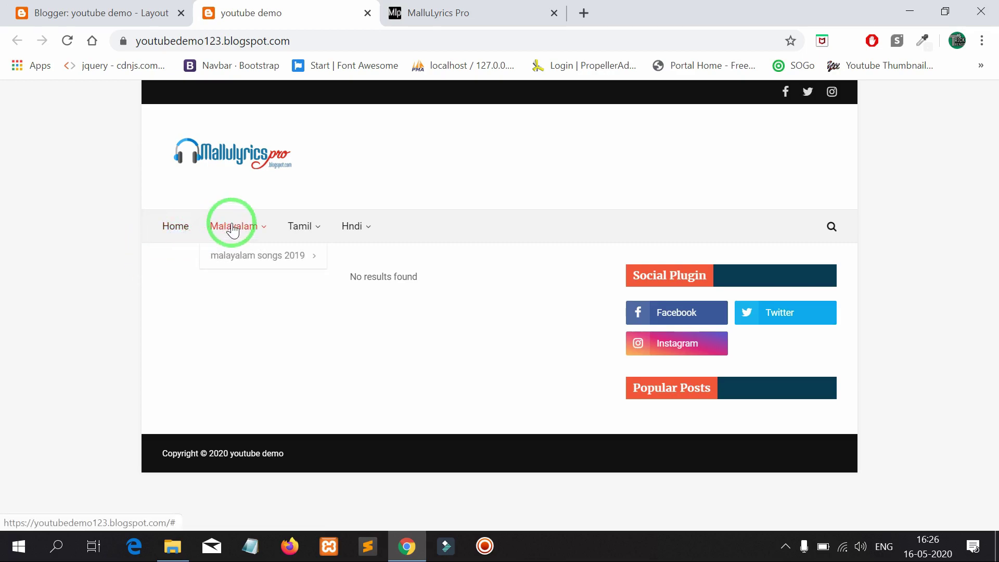
mouse_move(263, 260)
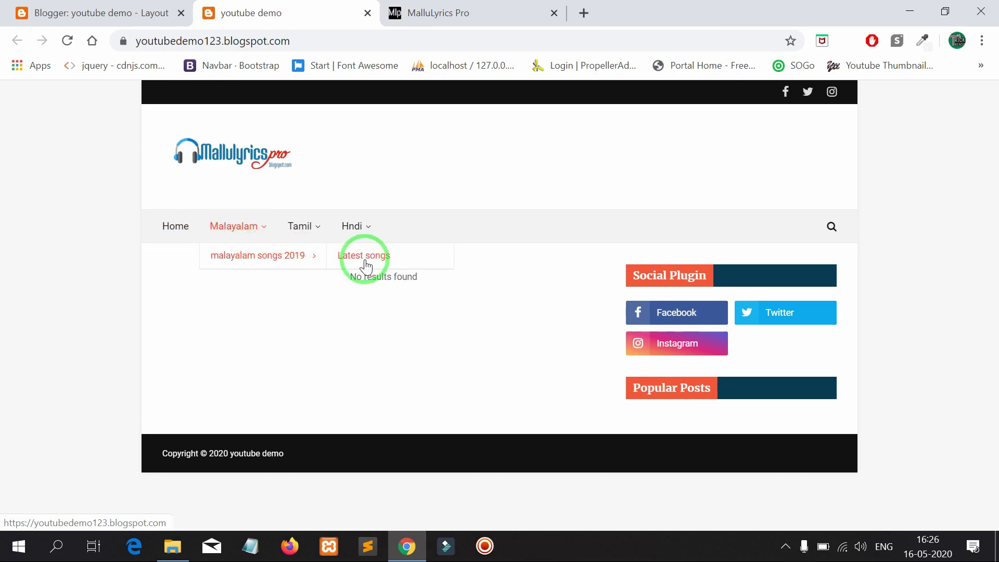
mouse_move(318, 233)
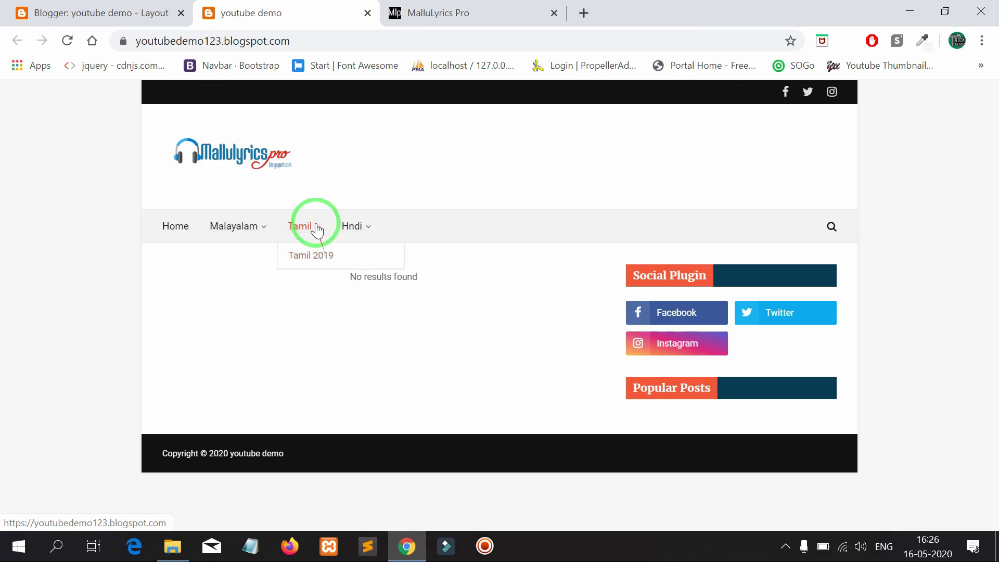
mouse_move(363, 227)
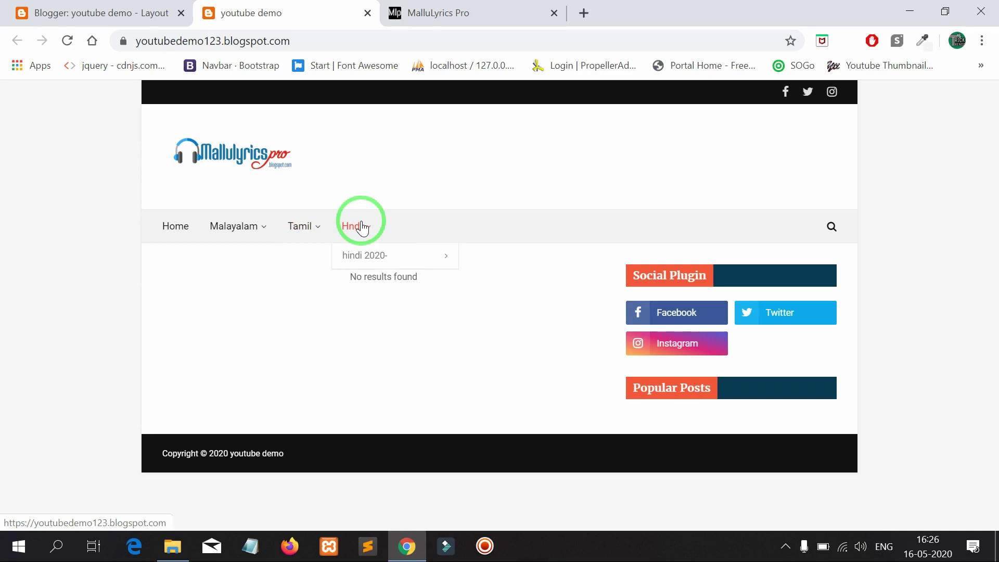
mouse_move(362, 256)
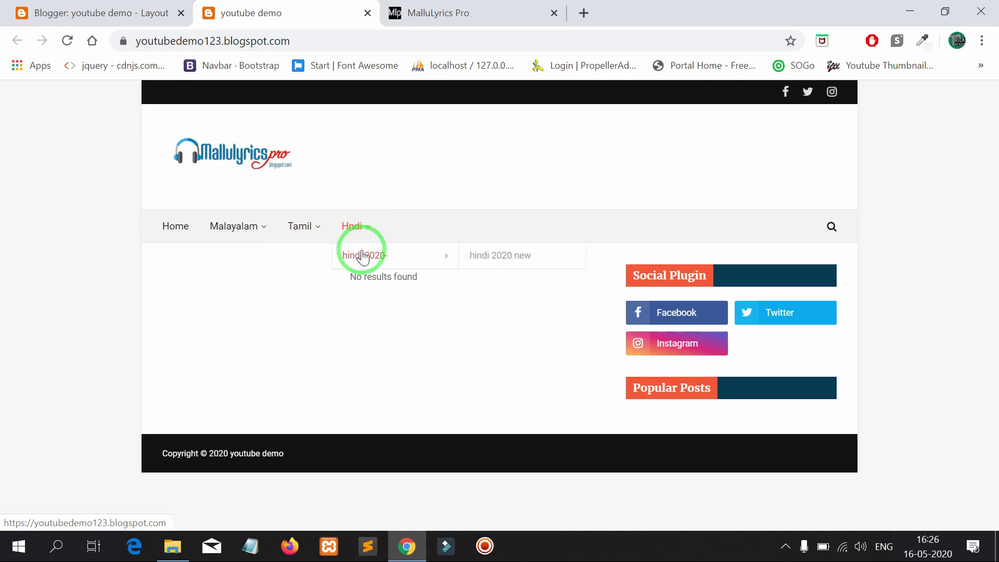